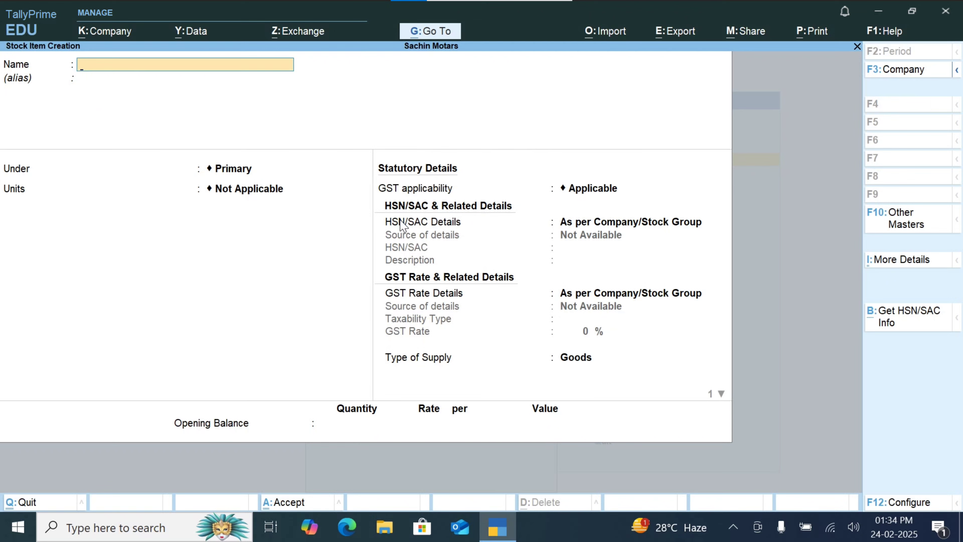
# Quit the blank stock item creation form and return to the Gateway of Tally.
pyautogui.press('Escape')
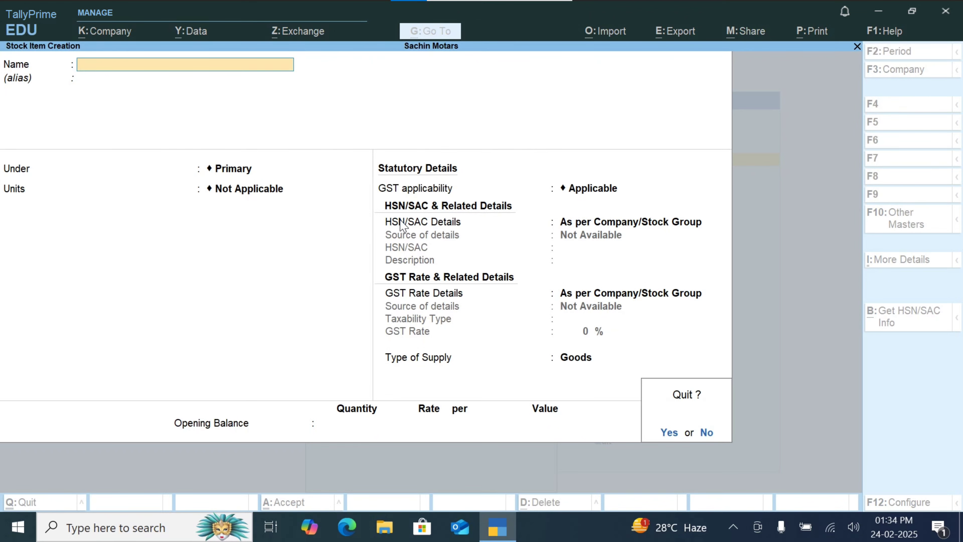
pyautogui.press('y')
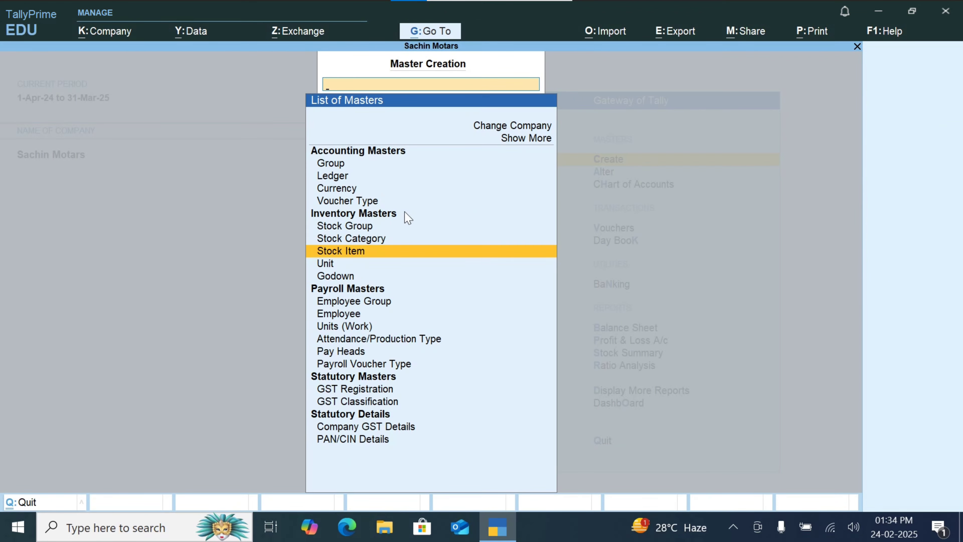
pyautogui.press('Escape')
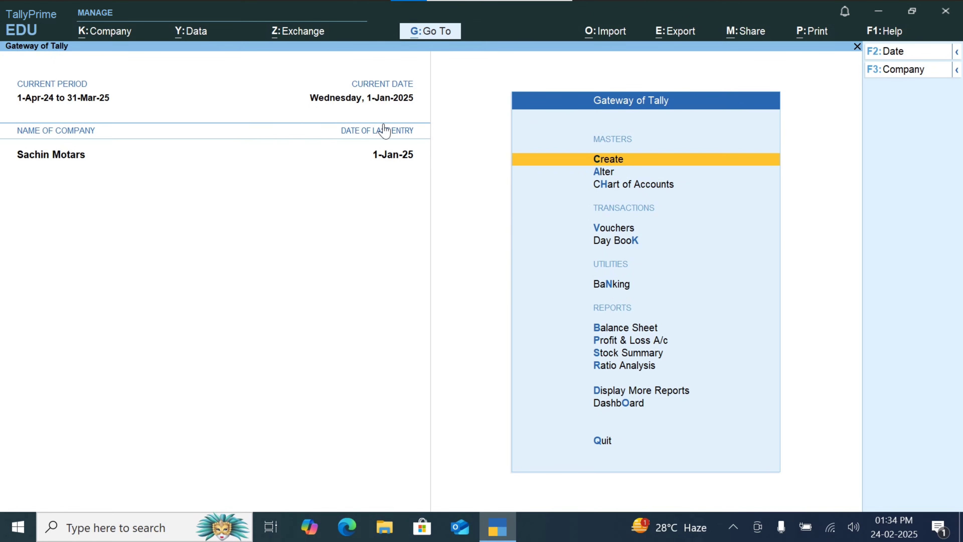
# Examine the inventory masters available for creation, from Stock Group to Godown, and return to the Gateway of Tally.
pyautogui.press('Return')
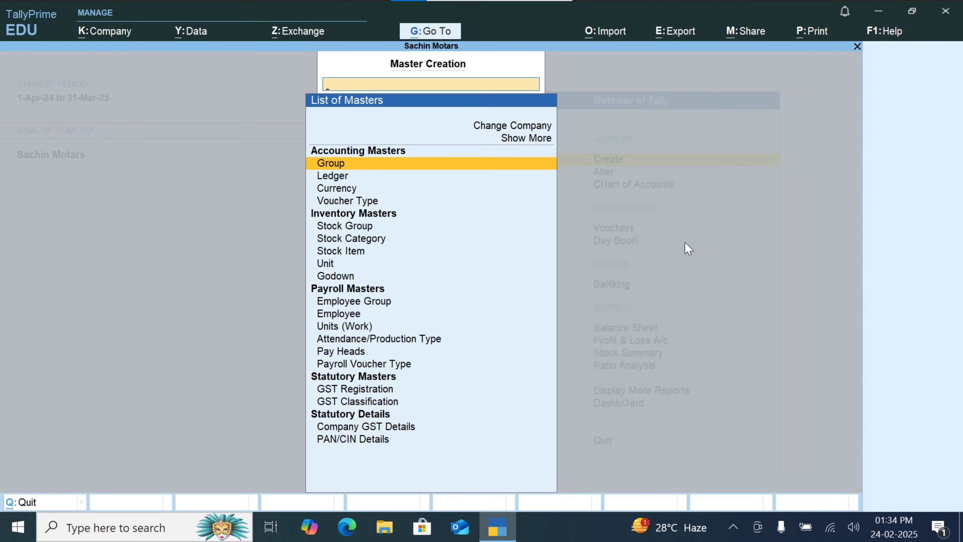
pyautogui.press('Down')
pyautogui.press('Down')
pyautogui.press('Down')
pyautogui.press('Down')
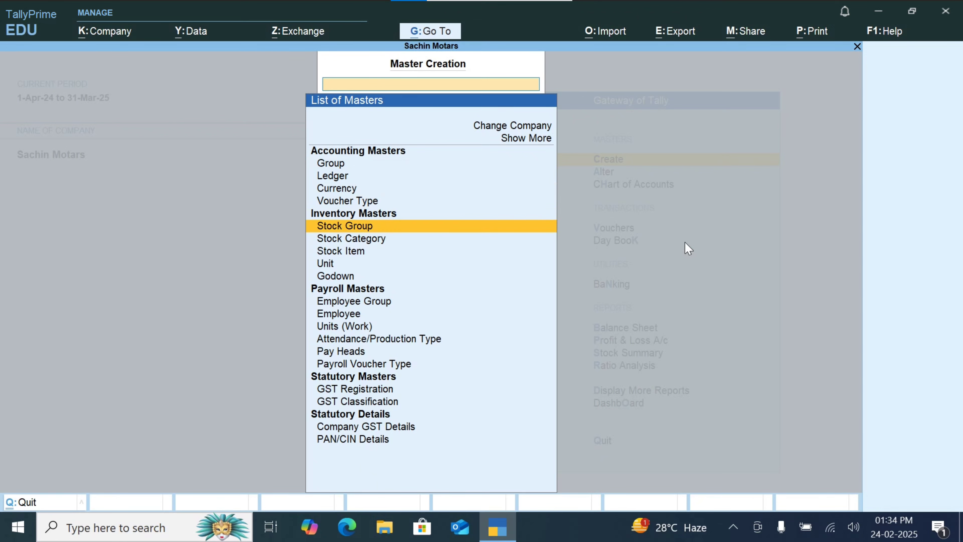
pyautogui.press('Down')
pyautogui.press('Down')
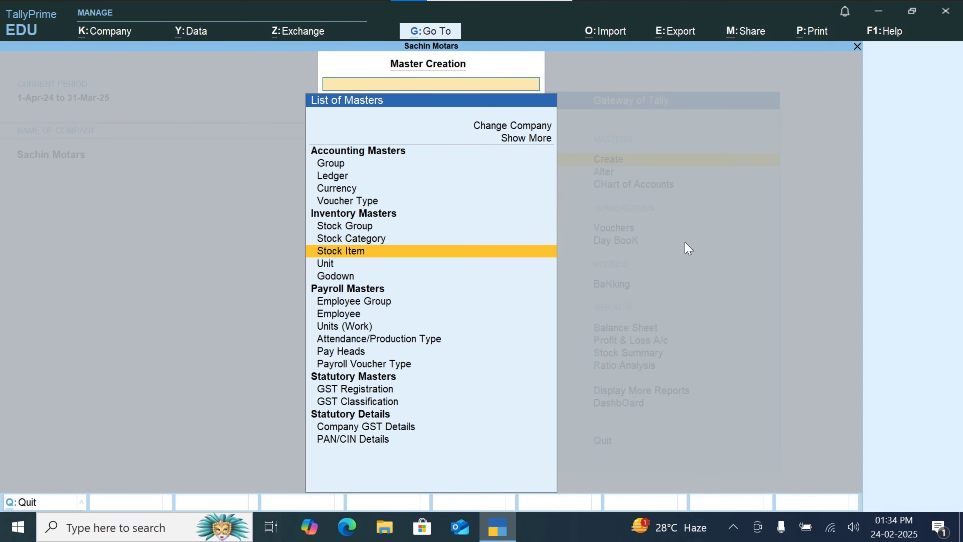
pyautogui.press('Down')
pyautogui.press('Down')
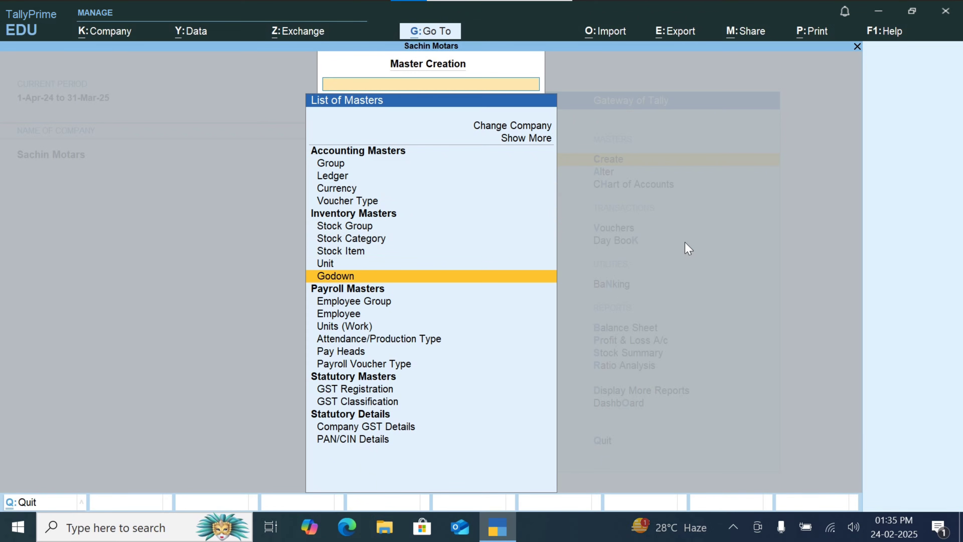
pyautogui.press('Up')
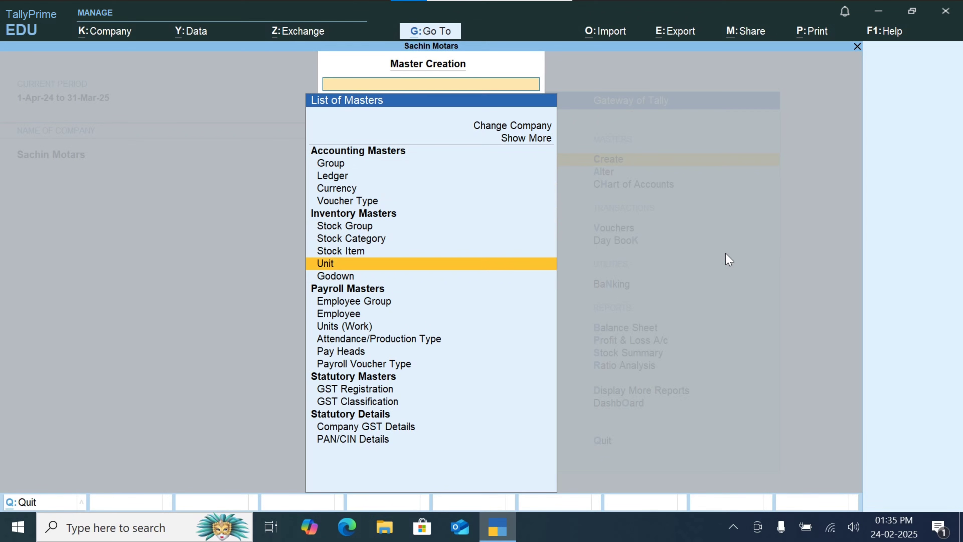
pyautogui.press('Escape')
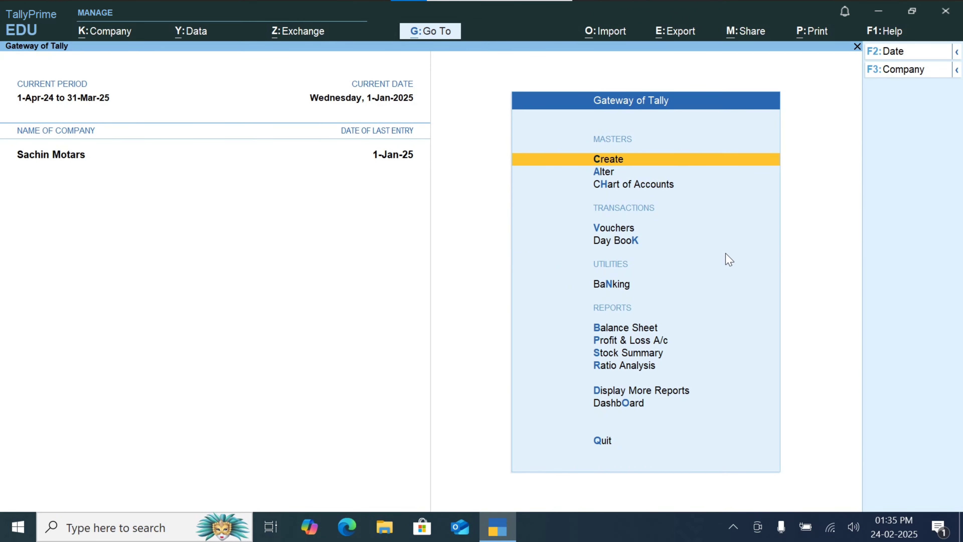
# View the blank sales and purchase voucher forms, and leave voucher entry without recording anything.
pyautogui.press('Down')
pyautogui.press('Down')
pyautogui.press('Down')
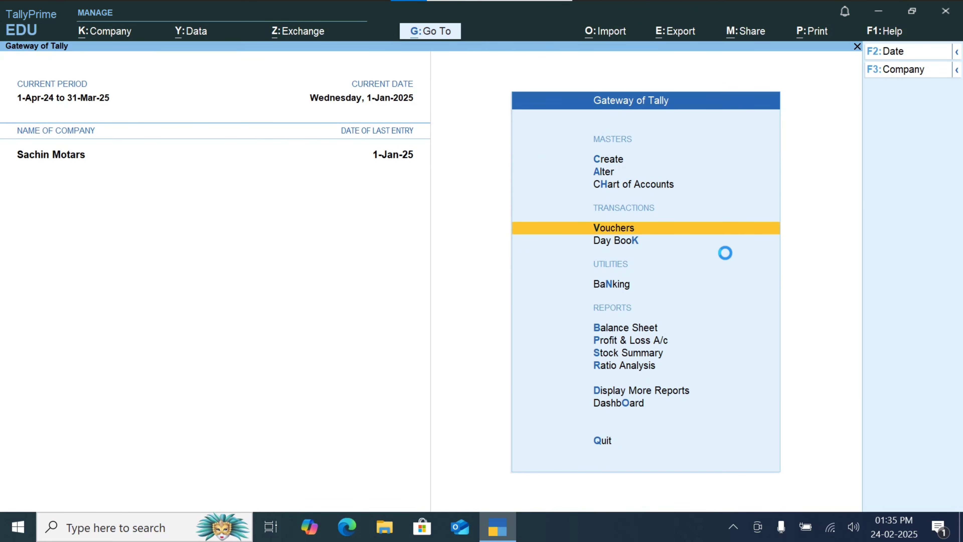
pyautogui.press('Return')
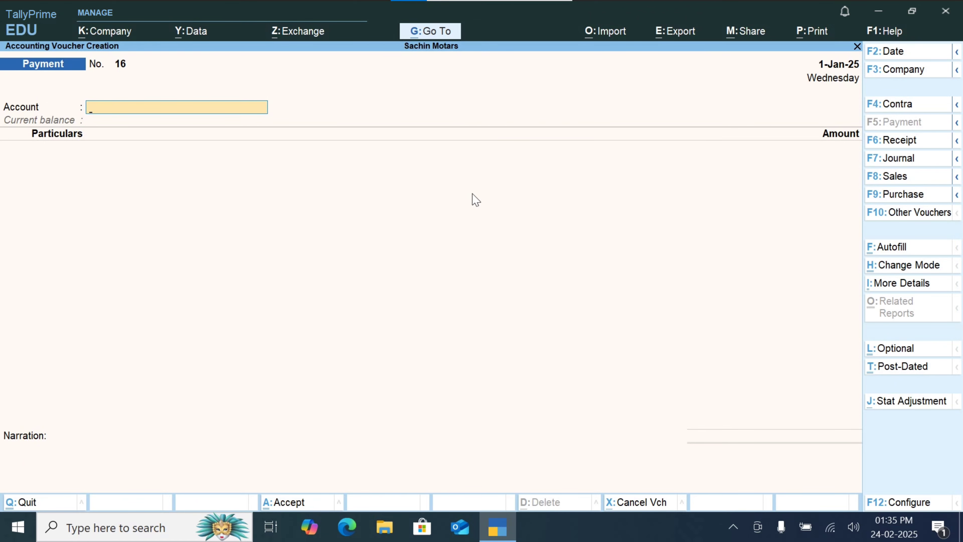
pyautogui.click(898, 177)
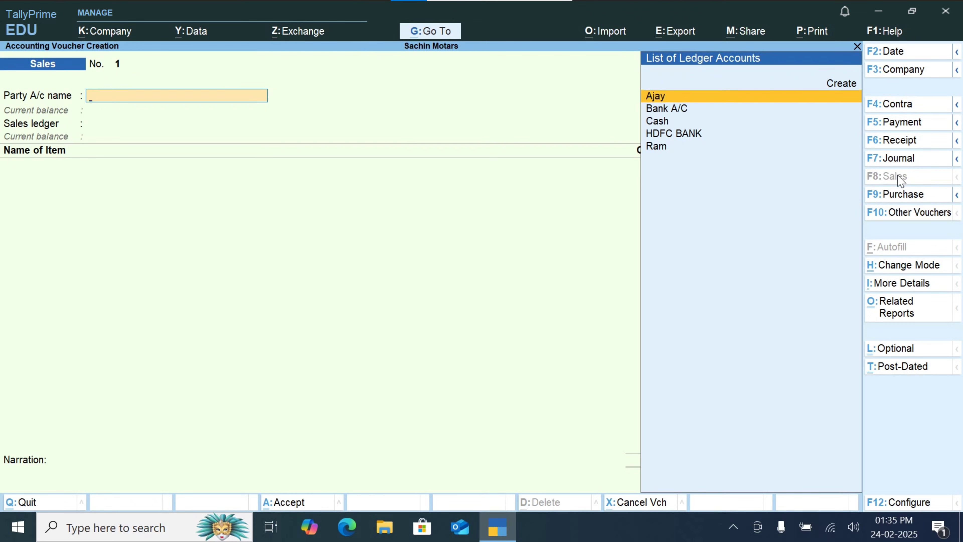
pyautogui.click(914, 196)
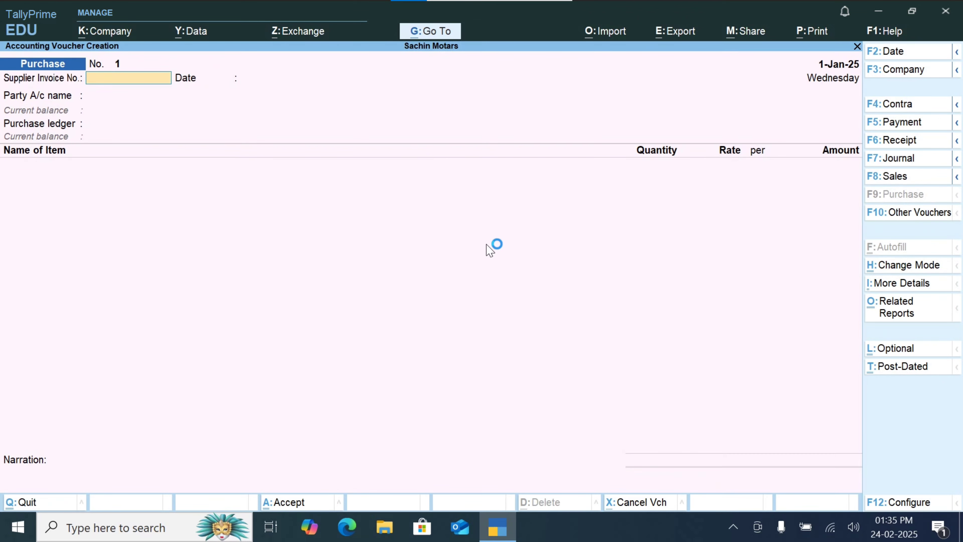
pyautogui.press('Escape')
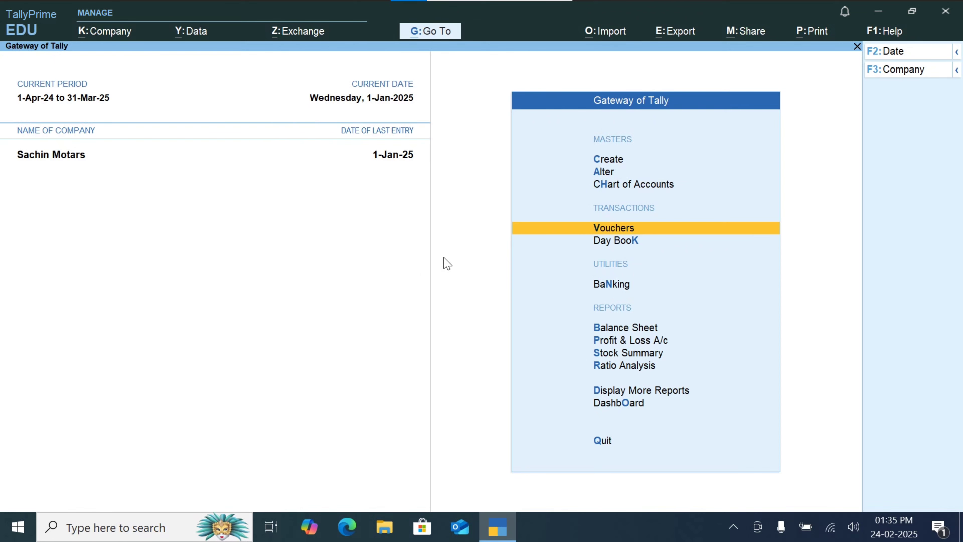
# Review the inventory masters and view the blank Stock Group and Stock Category creation forms.
pyautogui.click(611, 159)
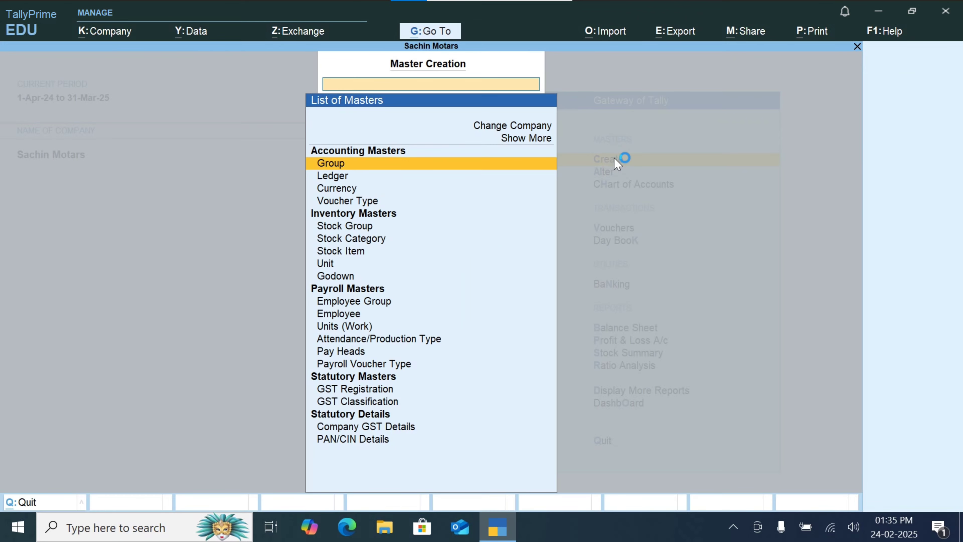
pyautogui.press('Down')
pyautogui.press('Down')
pyautogui.press('Down')
pyautogui.press('Down')
pyautogui.press('Down')
pyautogui.press('Down')
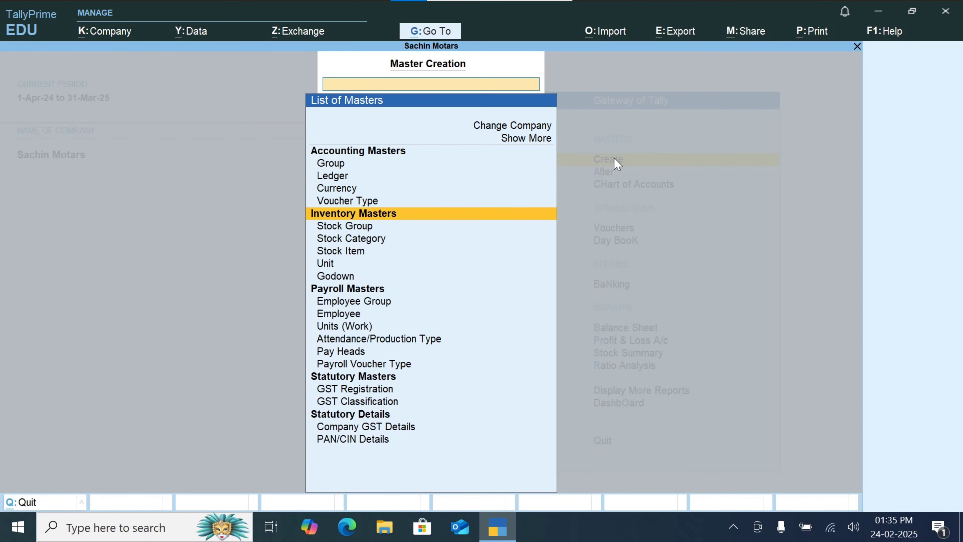
pyautogui.press('Down')
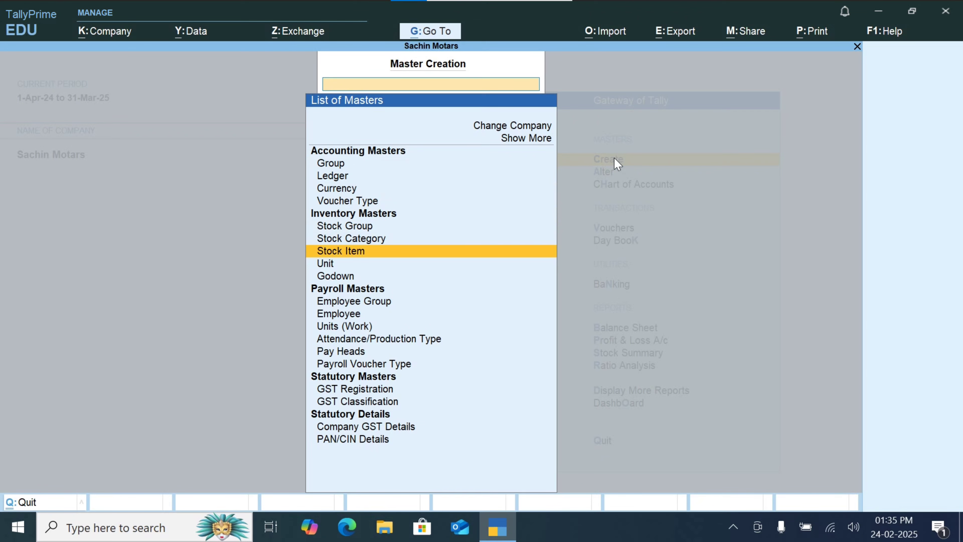
pyautogui.press('Up')
pyautogui.press('Up')
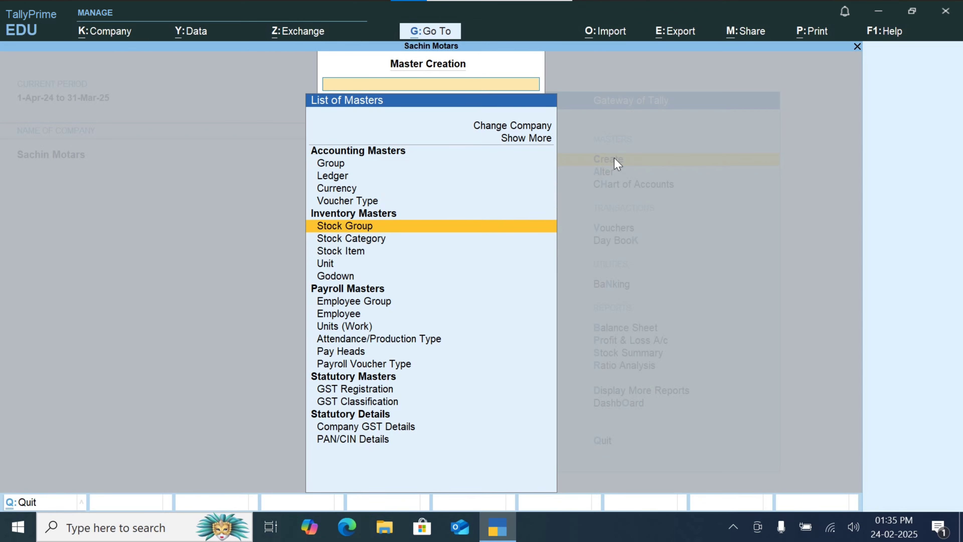
pyautogui.press('Return')
pyautogui.press('Escape')
pyautogui.press('Return')
pyautogui.press('Down')
pyautogui.press('Return')
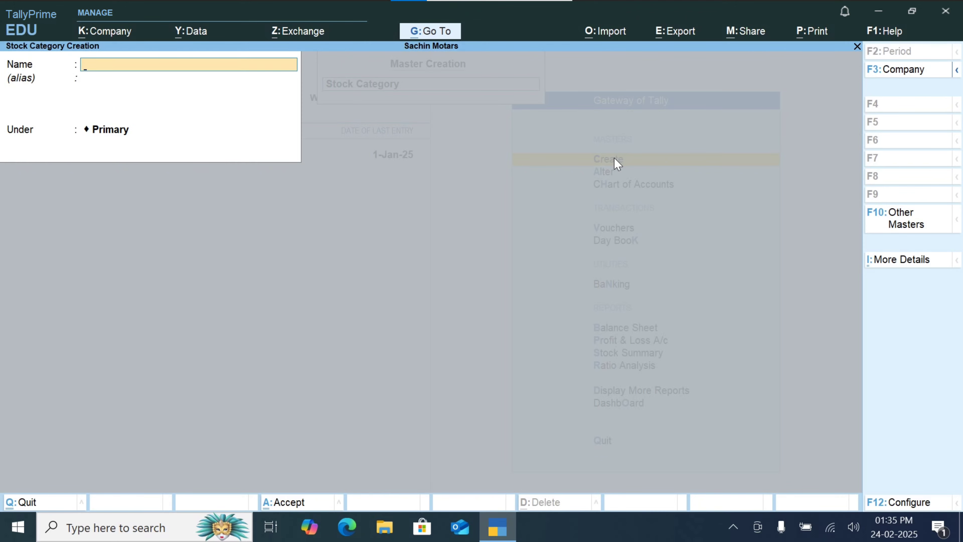
pyautogui.press('Escape')
# Start a new stock item named "Baby Diaper Small Singles" and leave its alias empty.
pyautogui.press('Down')
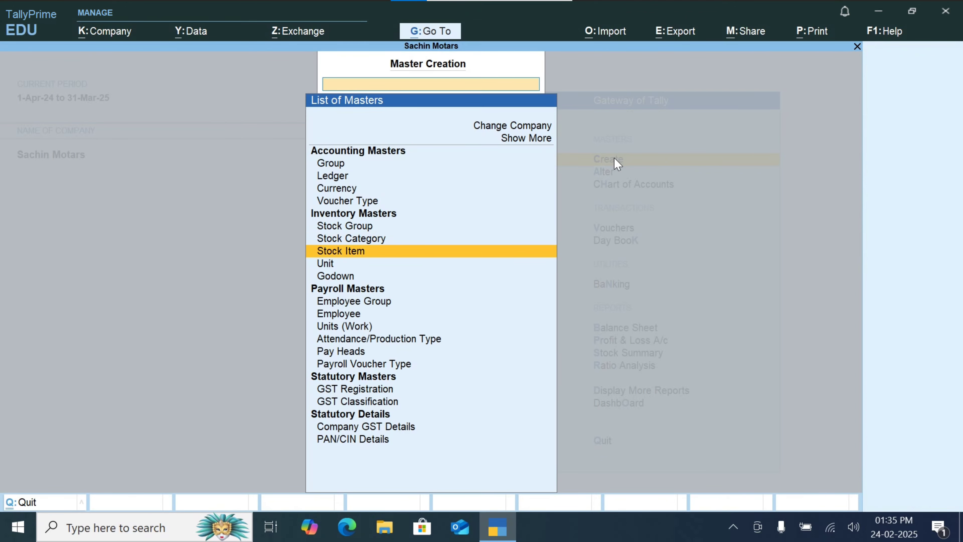
pyautogui.press('Return')
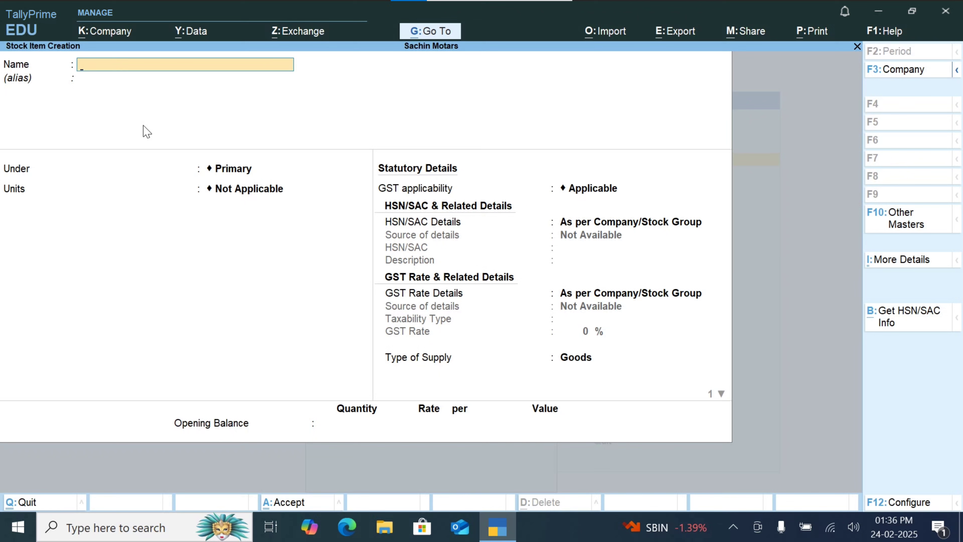
pyautogui.write('Baby Diaper Small')
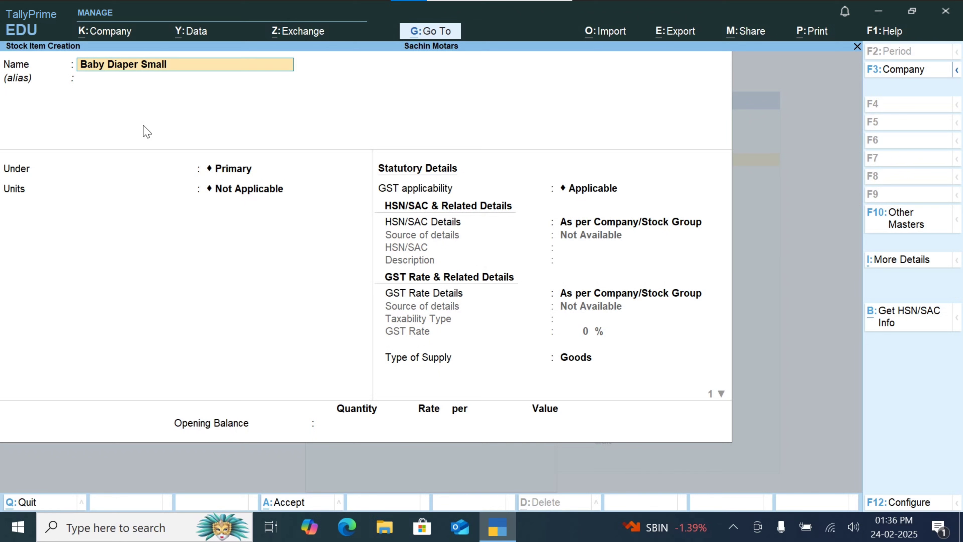
pyautogui.write(' Singles')
pyautogui.press('Return')
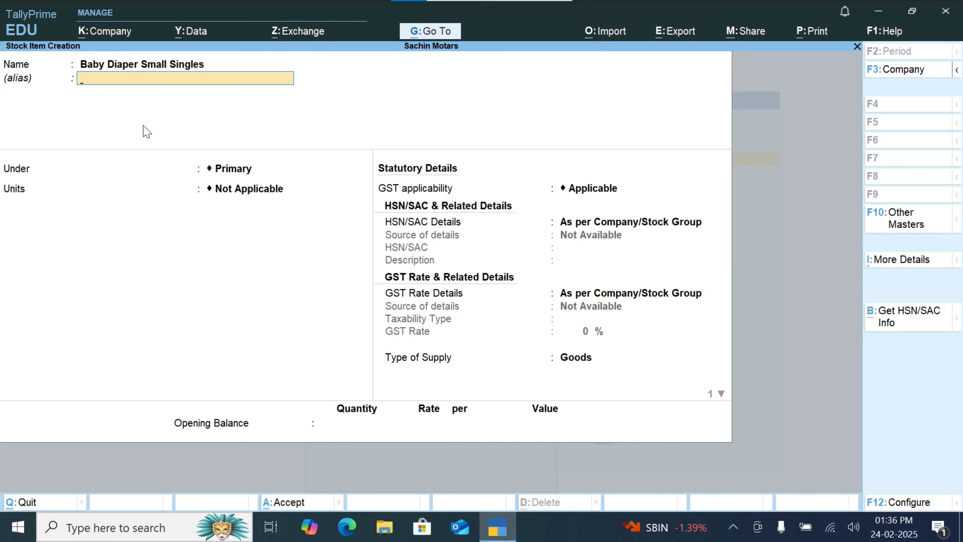
pyautogui.press('Return')
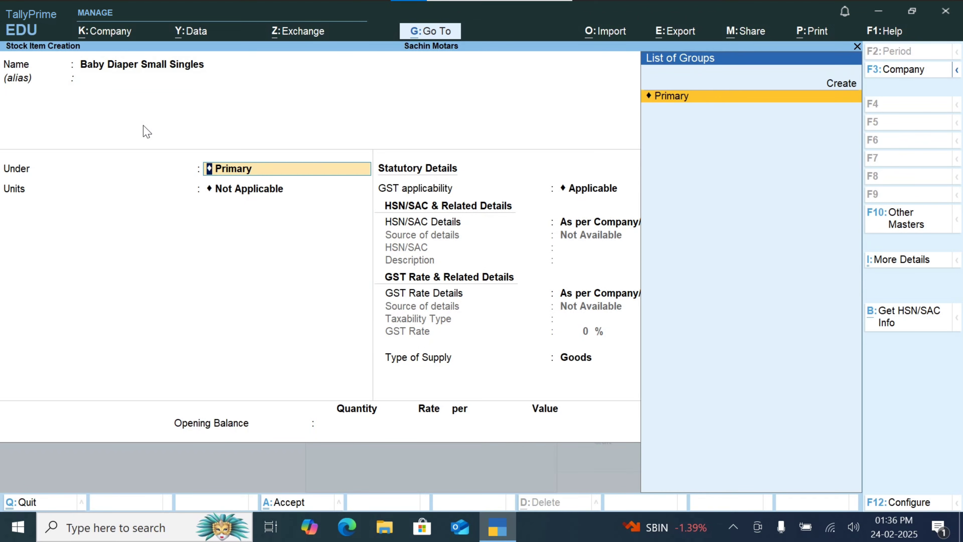
# Start a new stock group for the item, named "Gemeric Product", under Primary and without adding item quantities.
pyautogui.press('Up')
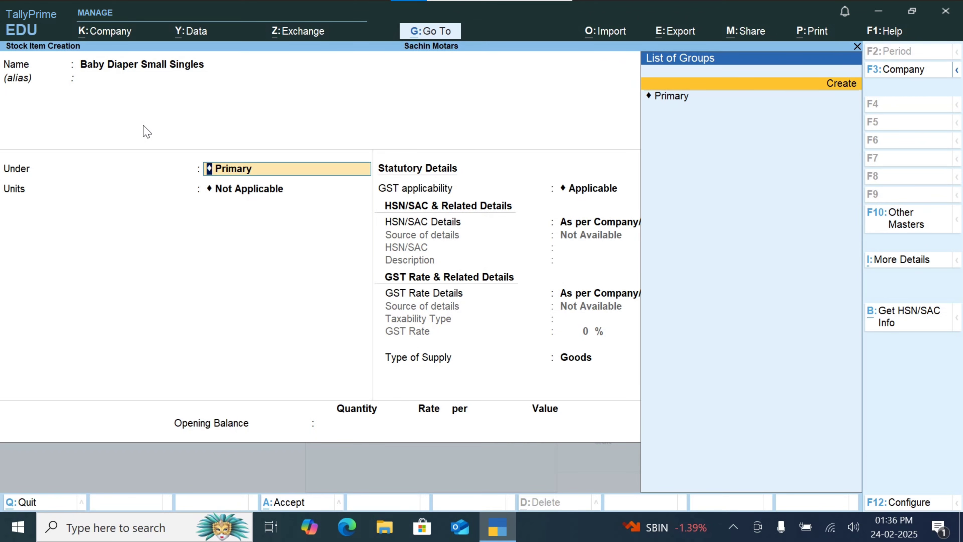
pyautogui.press('Return')
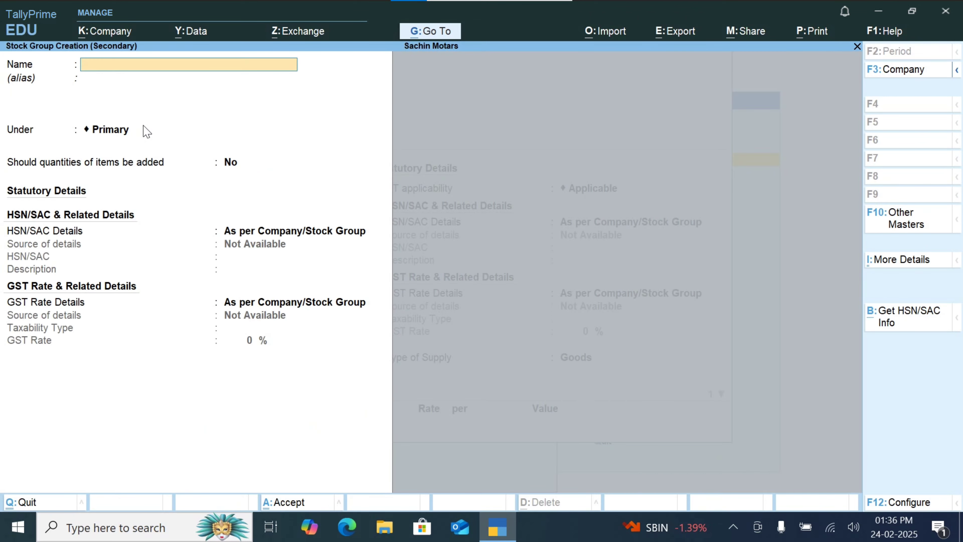
pyautogui.write('Gemeric Product')
pyautogui.press('Return')
pyautogui.press('Return')
pyautogui.press('Return')
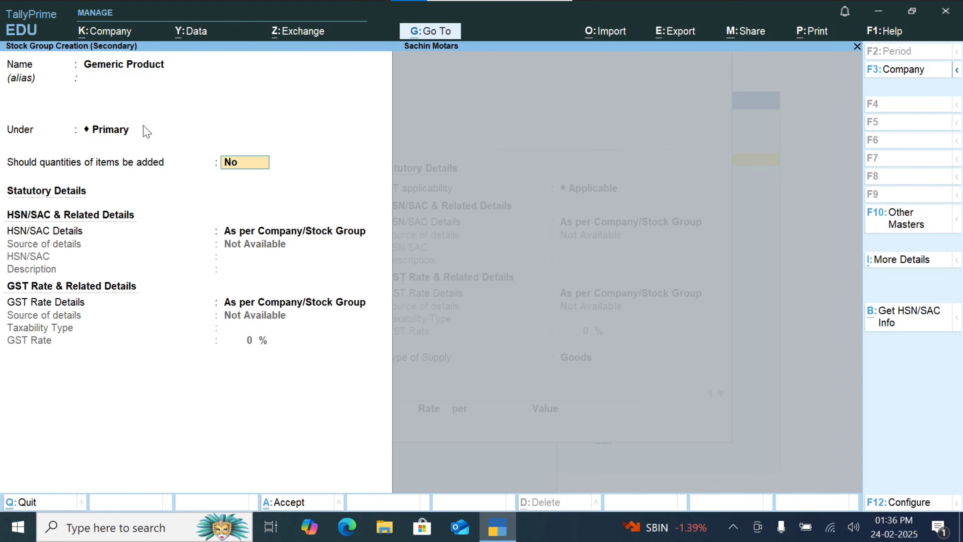
pyautogui.press('Return')
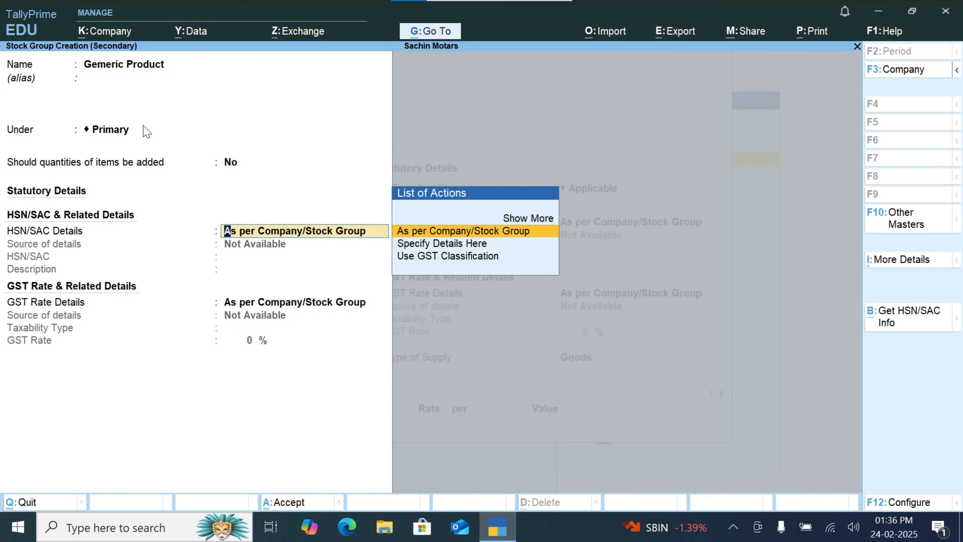
# Set the group's HSN/SAC and GST rate details to Specify Details Here, with blank HSN/SAC, Taxable and 0% GST, and save it.
pyautogui.press('Down')
pyautogui.press('Return')
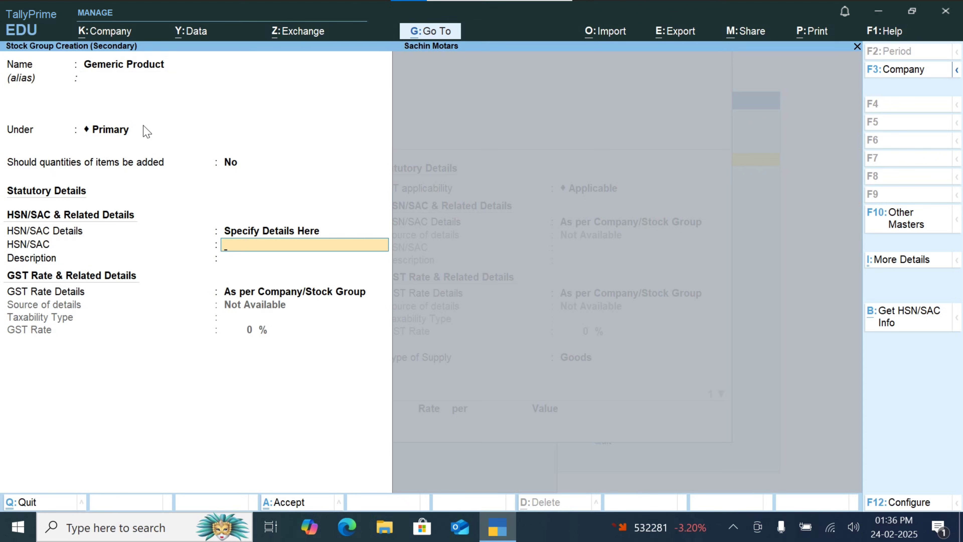
pyautogui.press('Return')
pyautogui.press('Return')
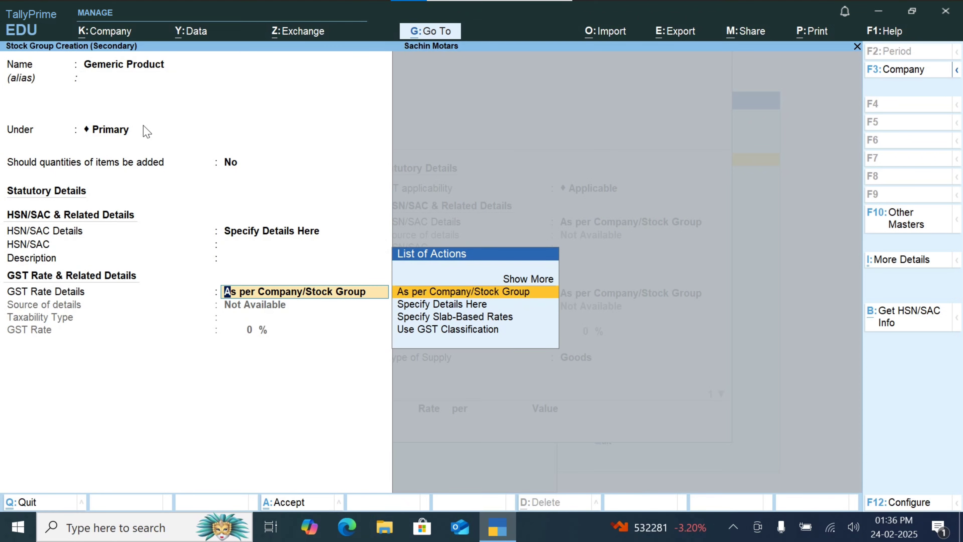
pyautogui.press('Down')
pyautogui.press('Return')
pyautogui.press('Return')
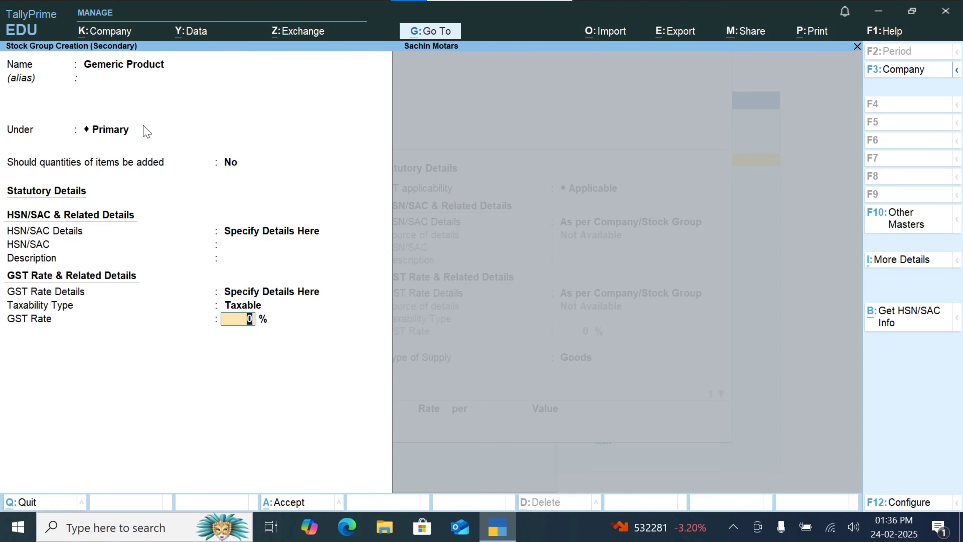
pyautogui.press('Return')
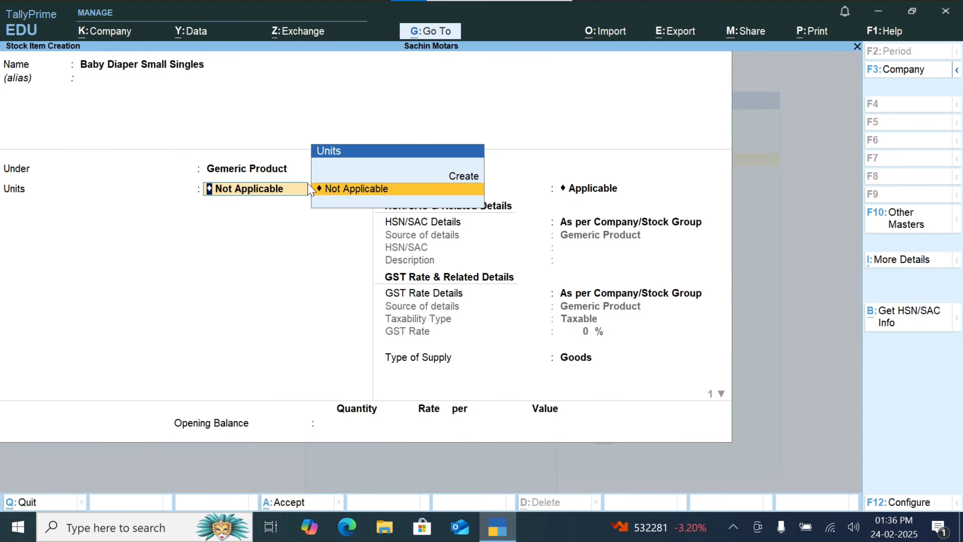
# Create a simple unit with symbol "Bag", no formal name, UQC BAG-BAGS and 0 decimal places, and save it as the item's unit.
pyautogui.press('Up')
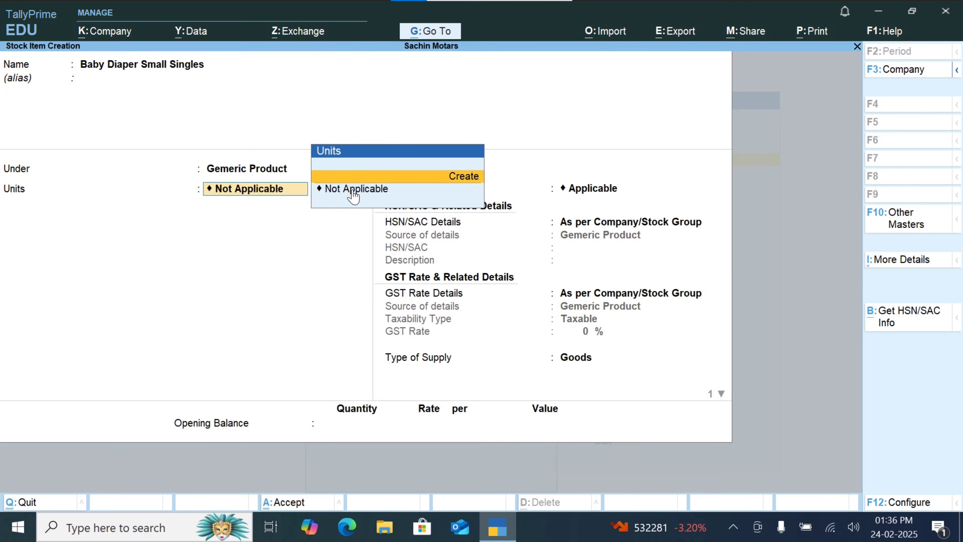
pyautogui.press('Return')
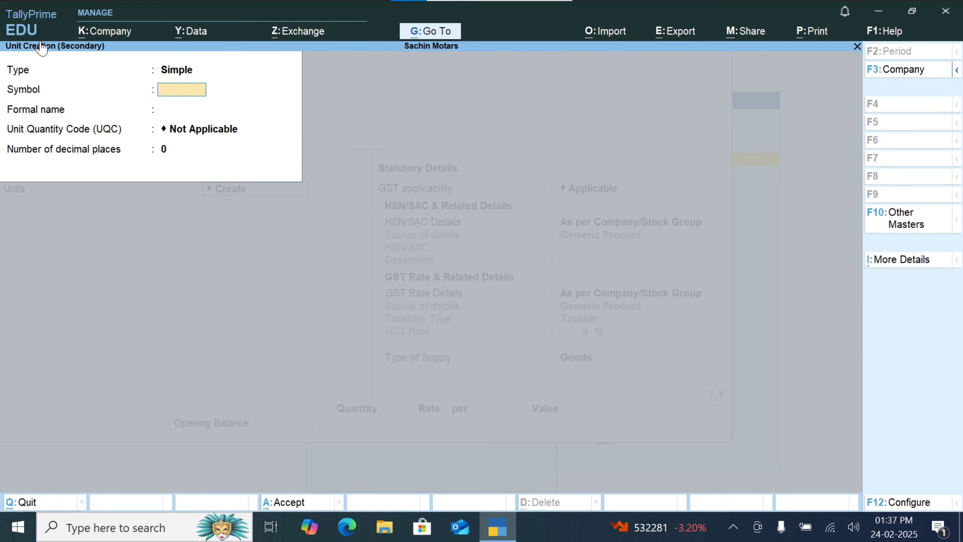
pyautogui.write('Bag')
pyautogui.press('Return')
pyautogui.press('Return')
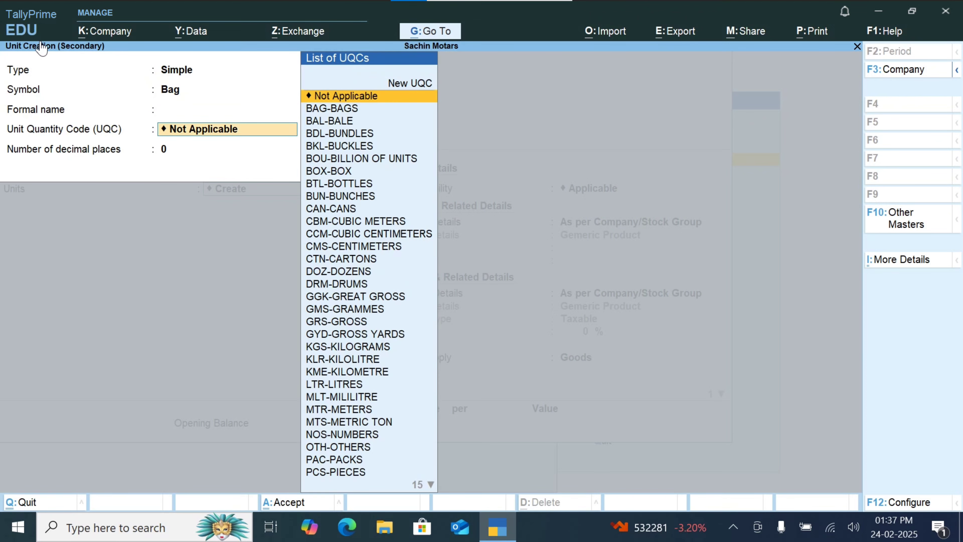
pyautogui.press('Down')
pyautogui.press('Return')
pyautogui.press('Return')
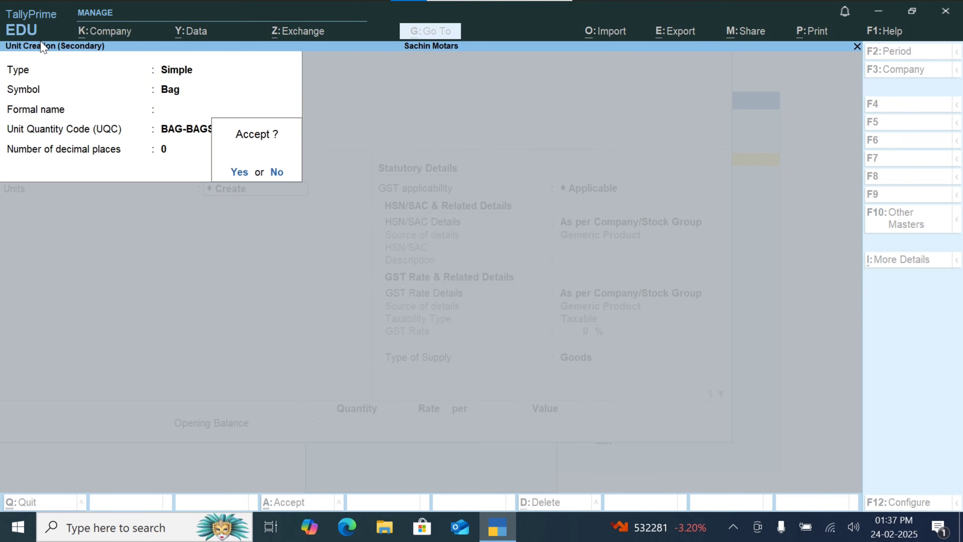
pyautogui.press('Return')
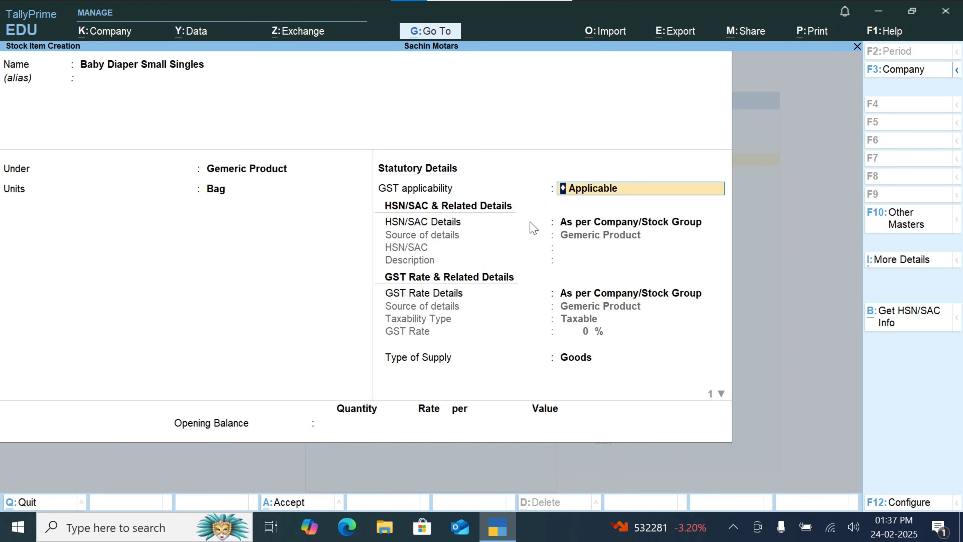
# Keep GST applicable for the item and set its HSN/SAC details to Specify Details Here, with HSN/SAC and description blank.
pyautogui.press('Return')
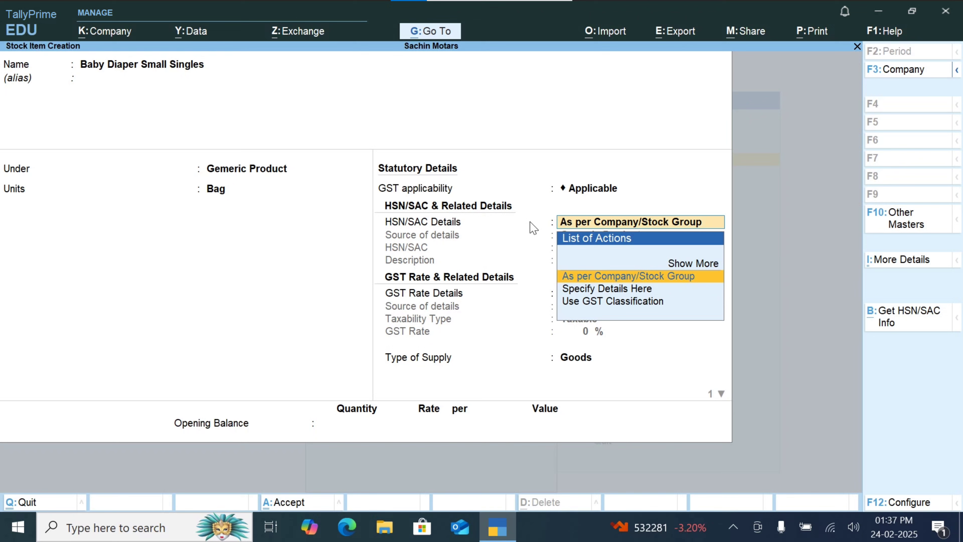
pyautogui.press('BackSpace')
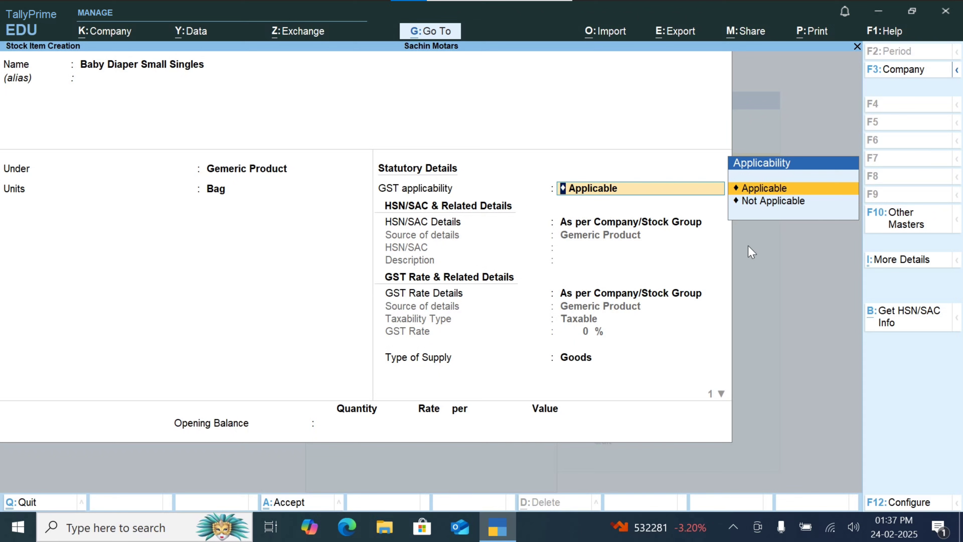
pyautogui.press('Return')
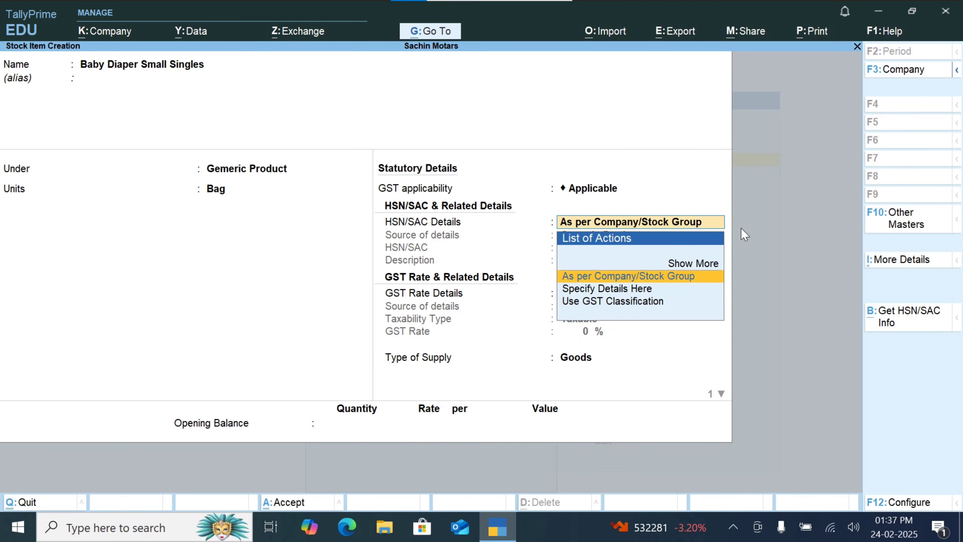
pyautogui.press('Down')
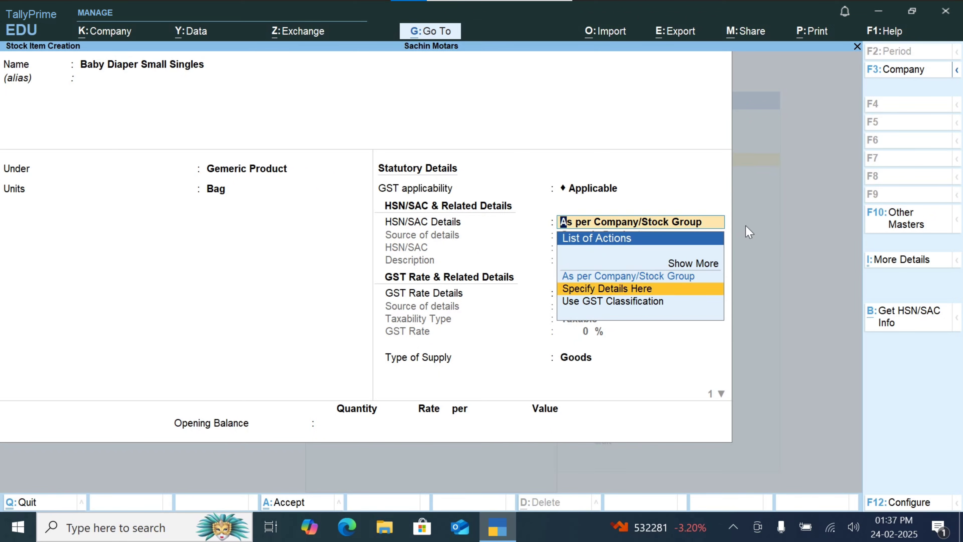
pyautogui.press('Return')
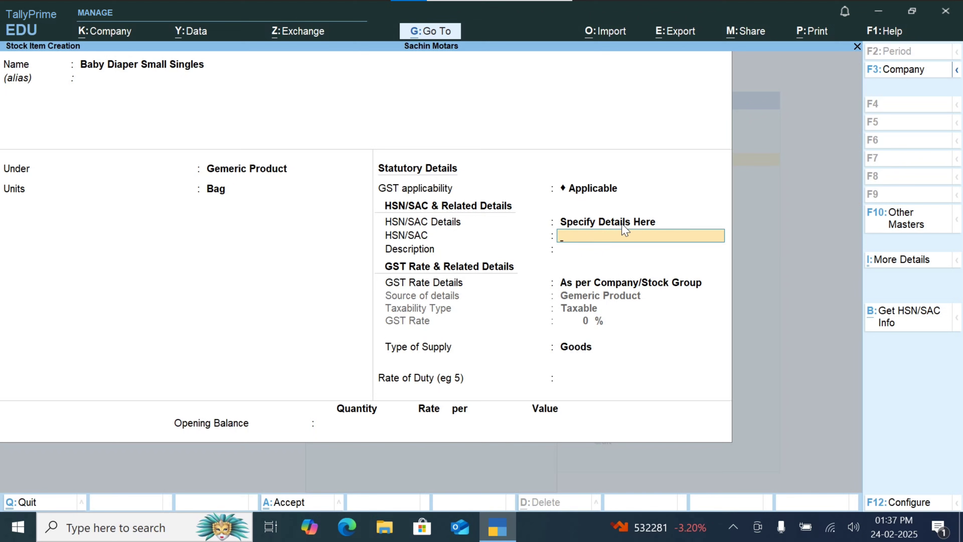
pyautogui.click(583, 251)
pyautogui.press('Return')
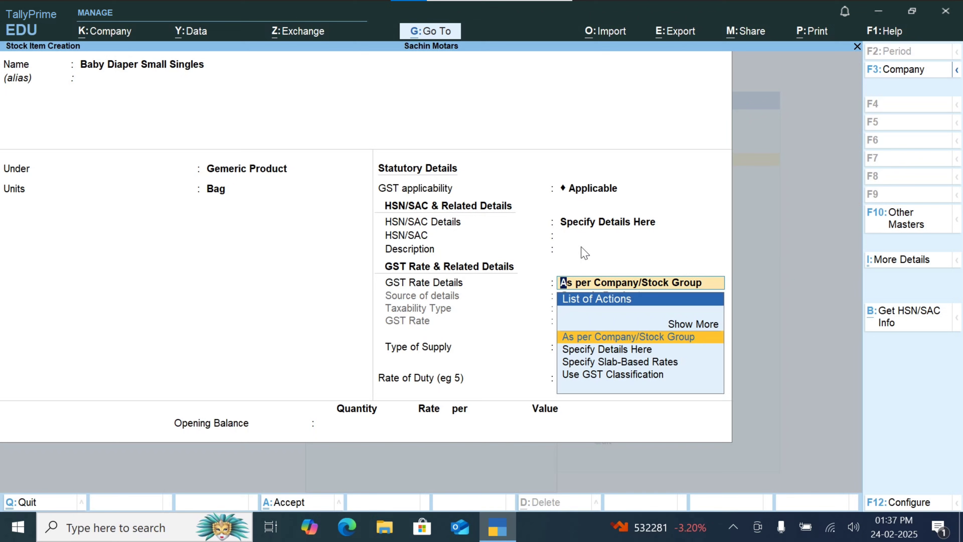
# Set the item's GST rate details to Specify Details Here, with Taxable, 0% GST and Goods as the type of supply.
pyautogui.press('Down')
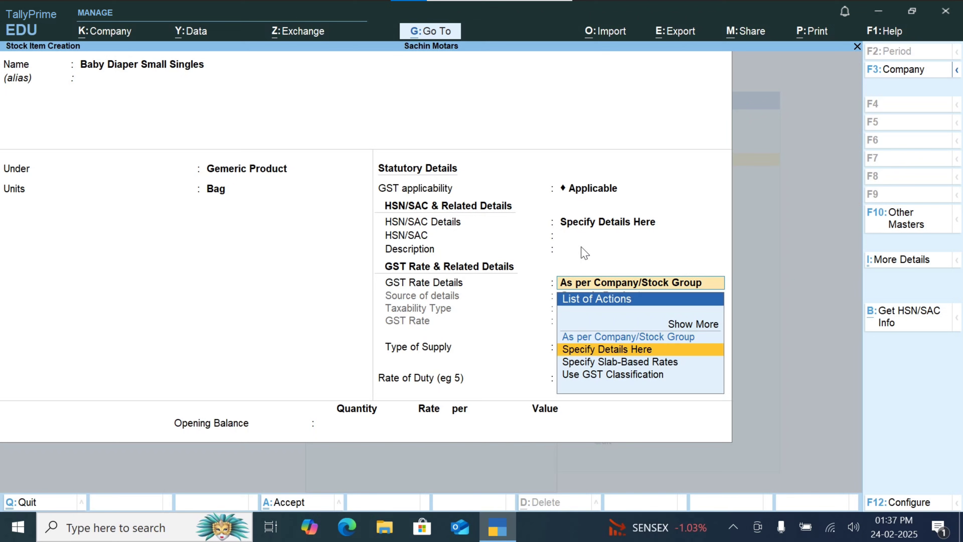
pyautogui.press('Return')
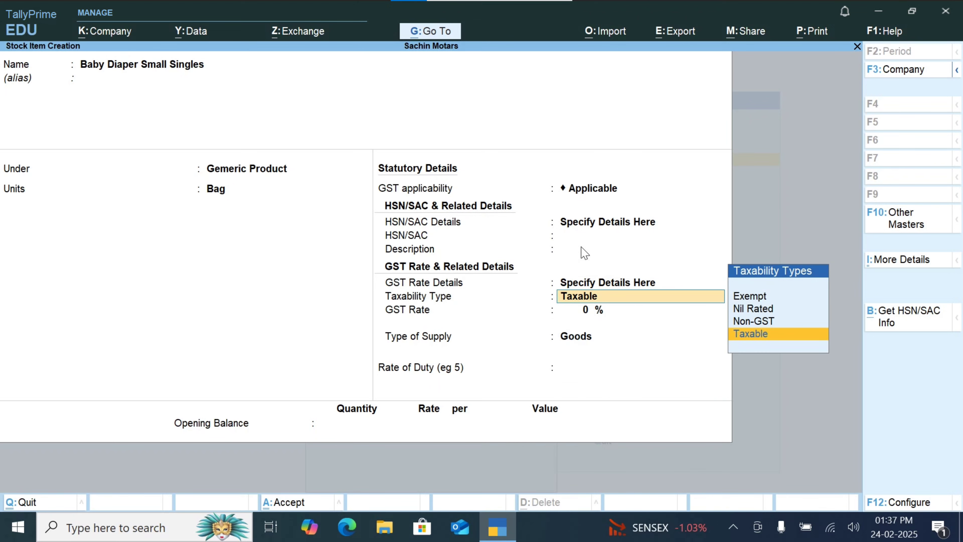
pyautogui.press('Return')
pyautogui.press('Return')
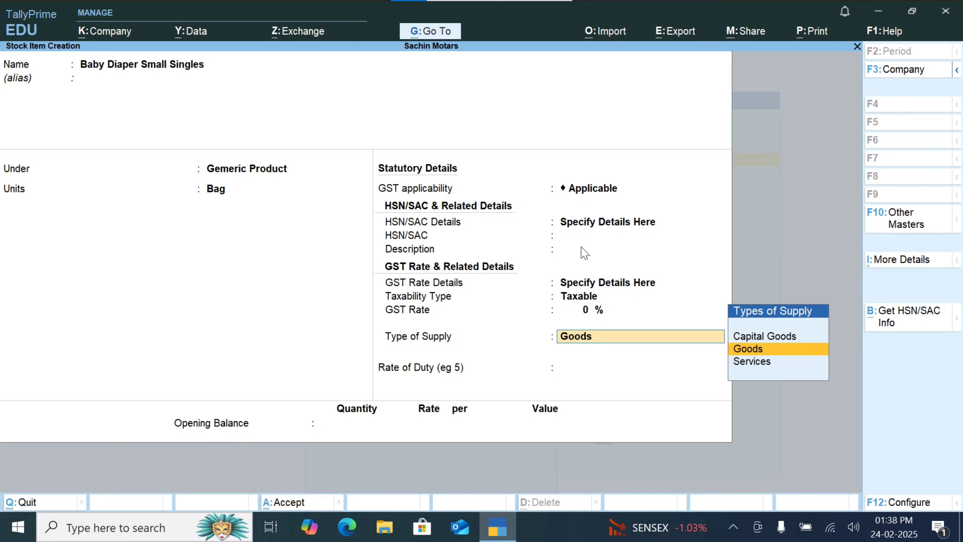
pyautogui.press('Return')
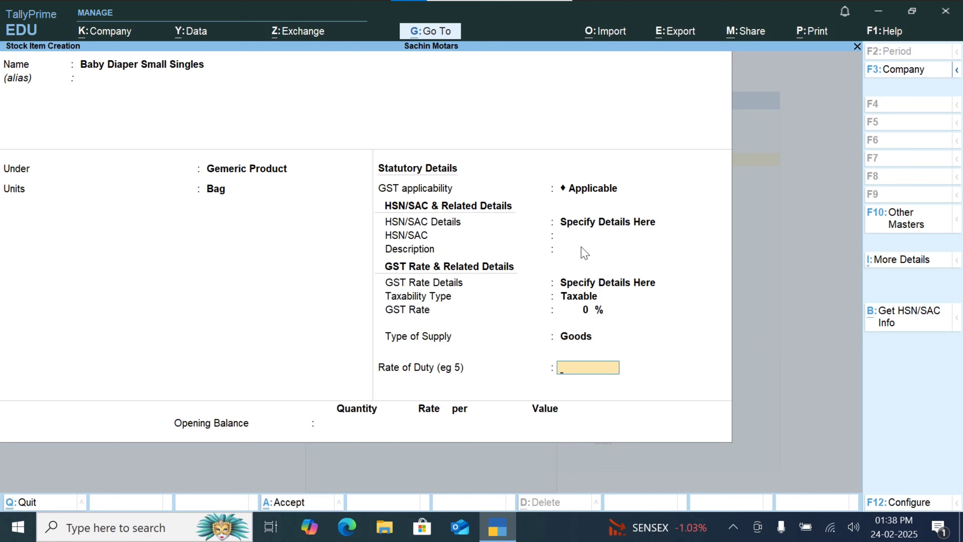
# Leave the rate of duty at 0 and the opening balance empty, and save the stock item.
pyautogui.press('Return')
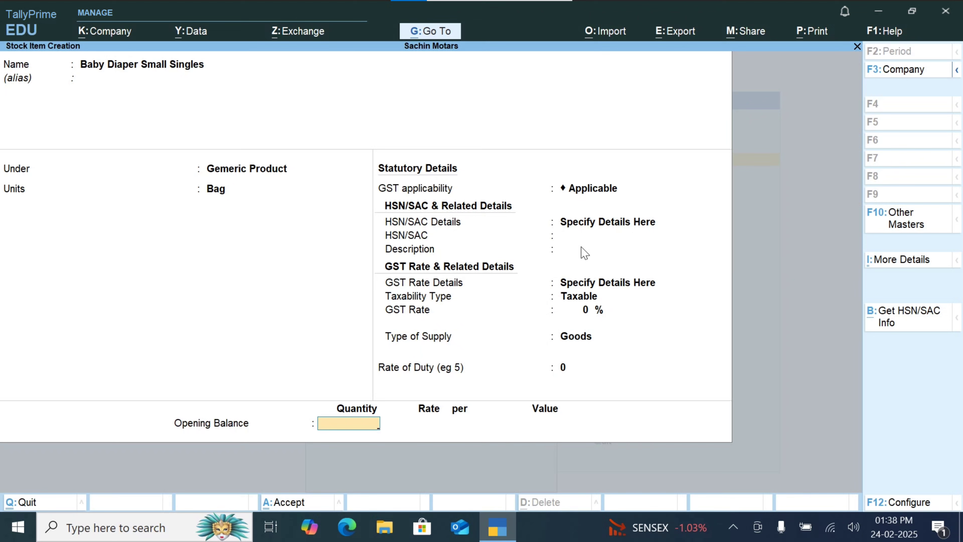
pyautogui.press('Return')
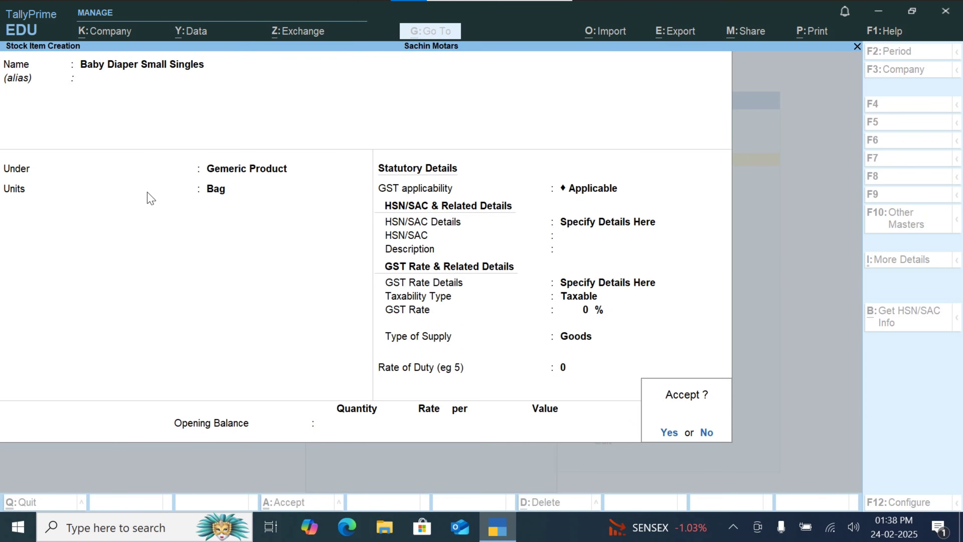
pyautogui.press('Return')
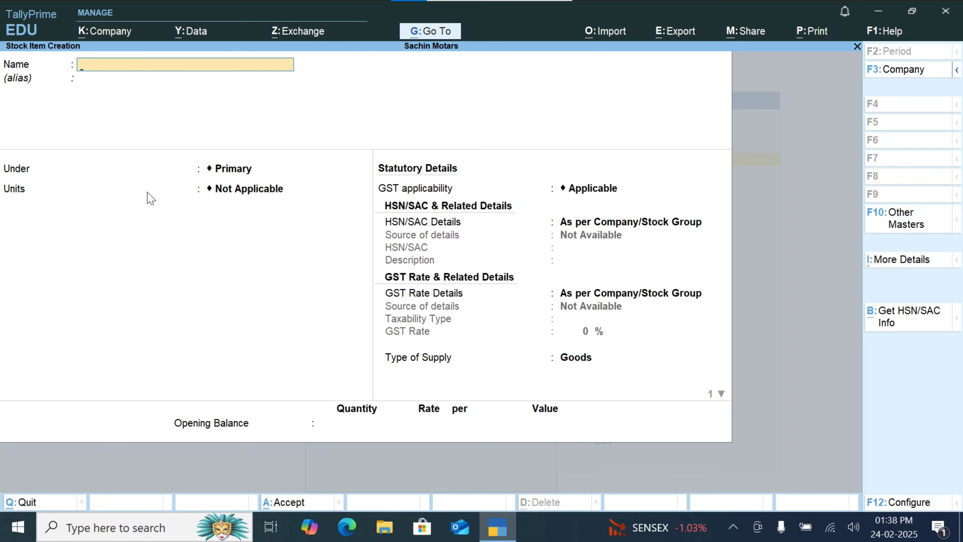
# Start a new stock item named "Alcohol Swab" and leave its alias empty.
pyautogui.write('Alcohol Swab')
pyautogui.press('Return')
pyautogui.press('Return')
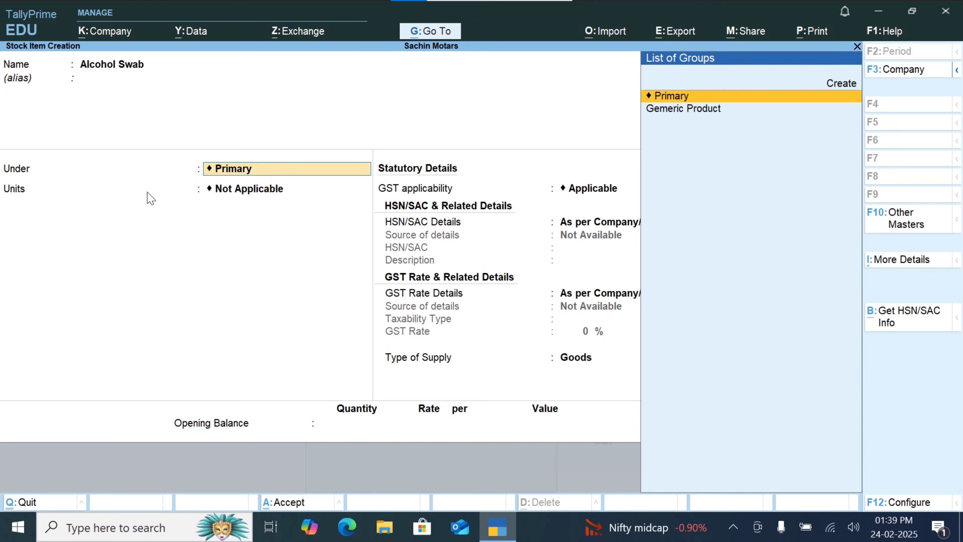
# Start a new stock group for the item, named "Isoprapyt Alcohal", under Primary and without adding item quantities.
pyautogui.press('BackSpace')
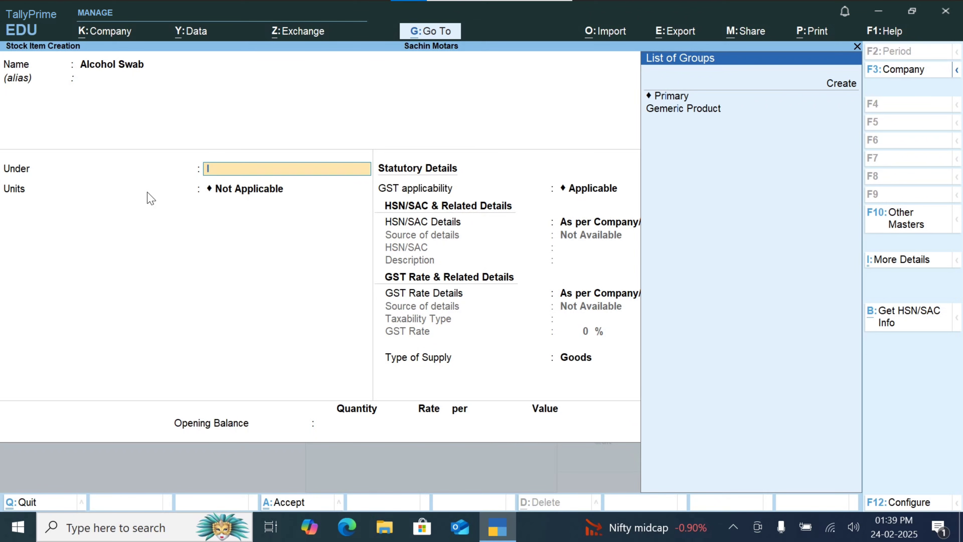
pyautogui.press('Down')
pyautogui.press('Up')
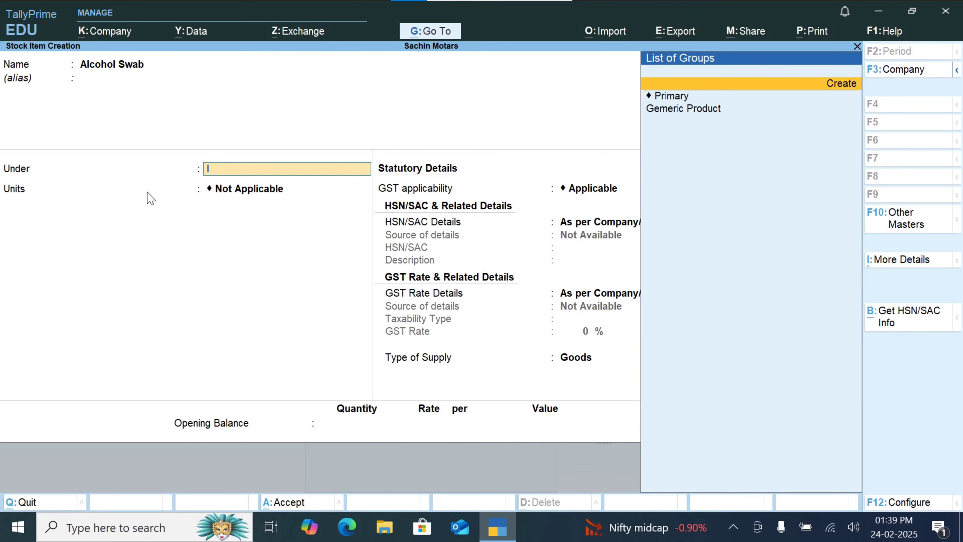
pyautogui.press('Return')
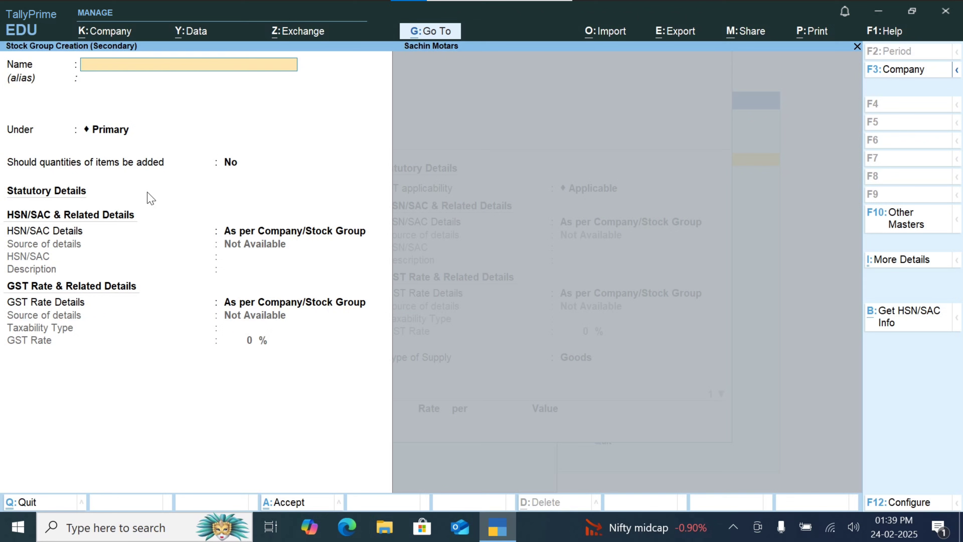
pyautogui.write('Isoprapyt Alcohal')
pyautogui.press('Return')
pyautogui.press('Return')
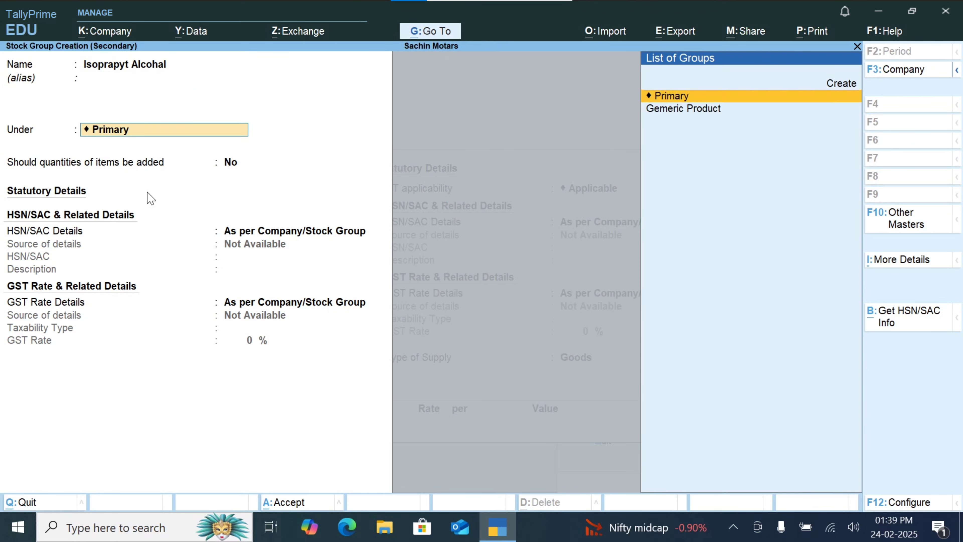
pyautogui.press('Return')
pyautogui.press('Return')
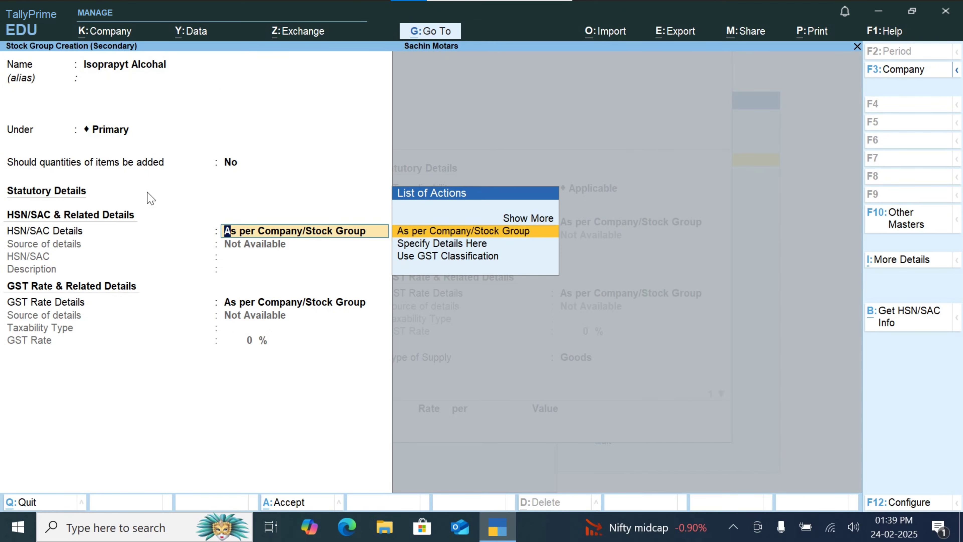
# Set the group's HSN/SAC and GST rate details to Specify Details Here, with blank HSN/SAC, Taxable and 0% GST, and save it.
pyautogui.press('Down')
pyautogui.press('Return')
pyautogui.press('Return')
pyautogui.press('Return')
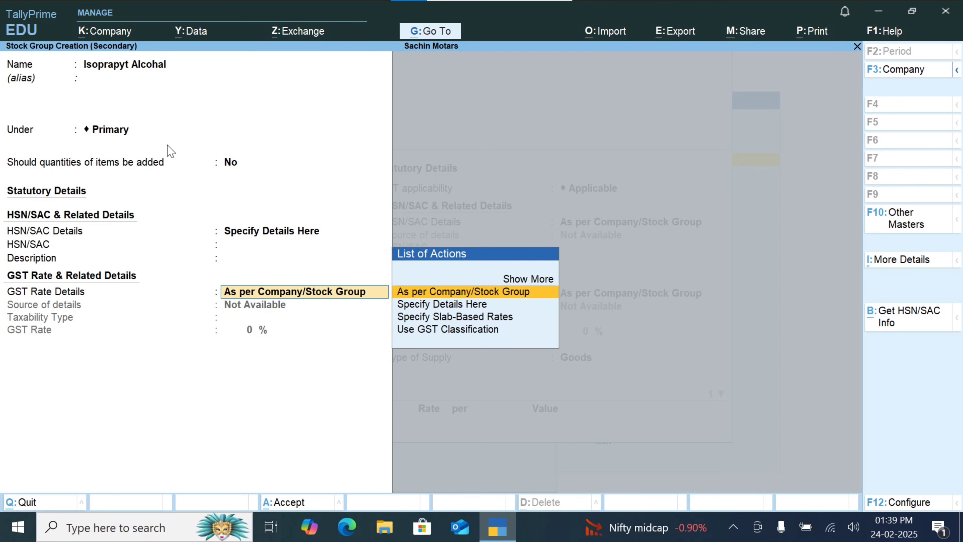
pyautogui.press('Return')
pyautogui.press('n')
pyautogui.press('Down')
pyautogui.press('Return')
pyautogui.press('Return')
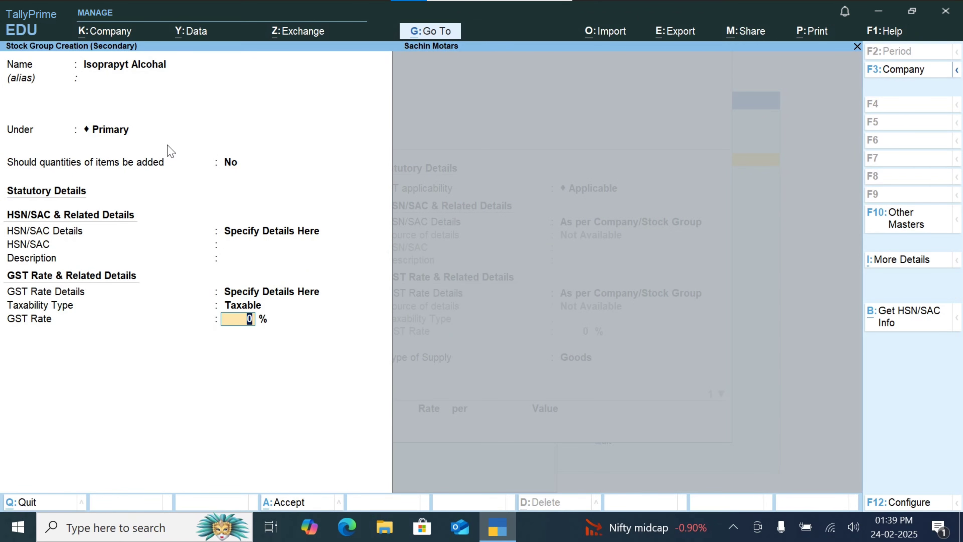
pyautogui.press('Return')
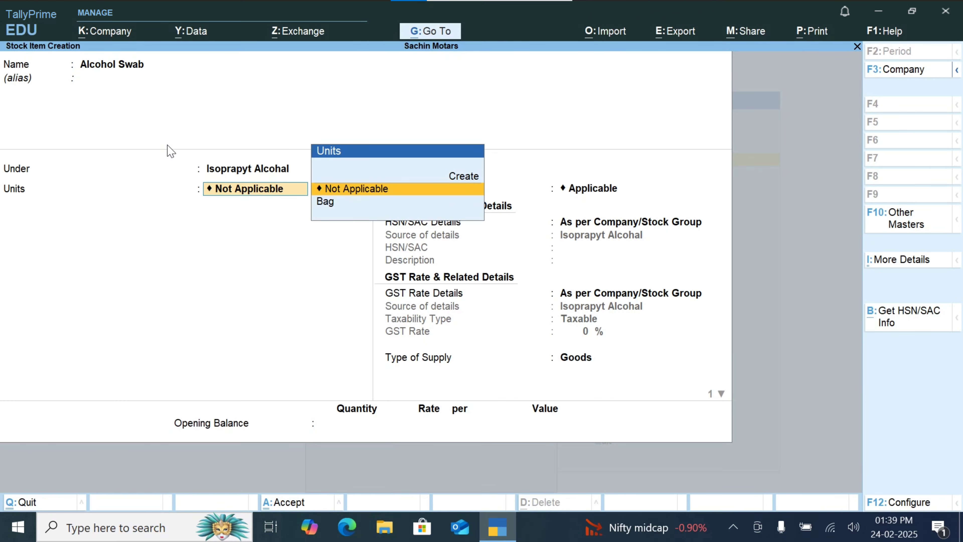
# Start a new simple unit for Alcohol Swab with the symbol "f" and no formal name.
pyautogui.press('Up')
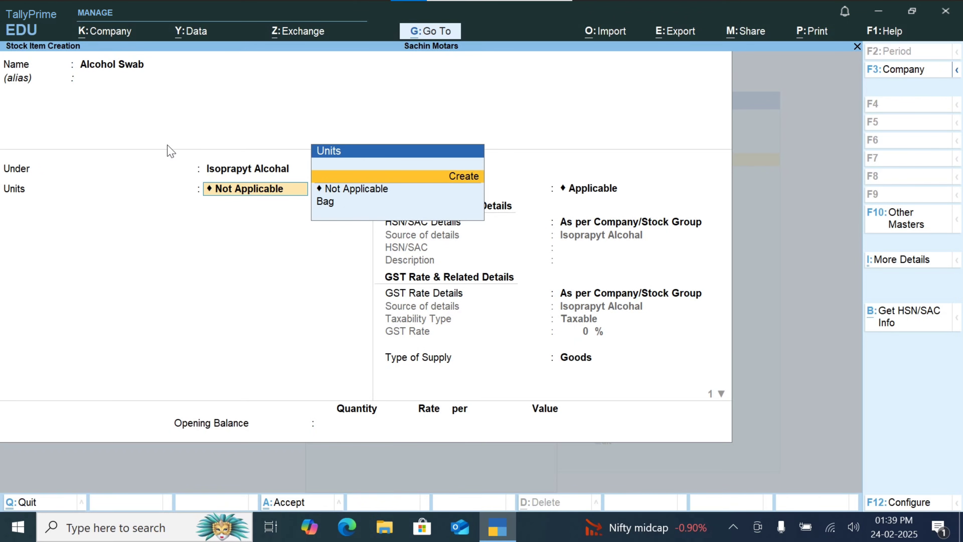
pyautogui.press('Return')
pyautogui.write('f')
pyautogui.press('Return')
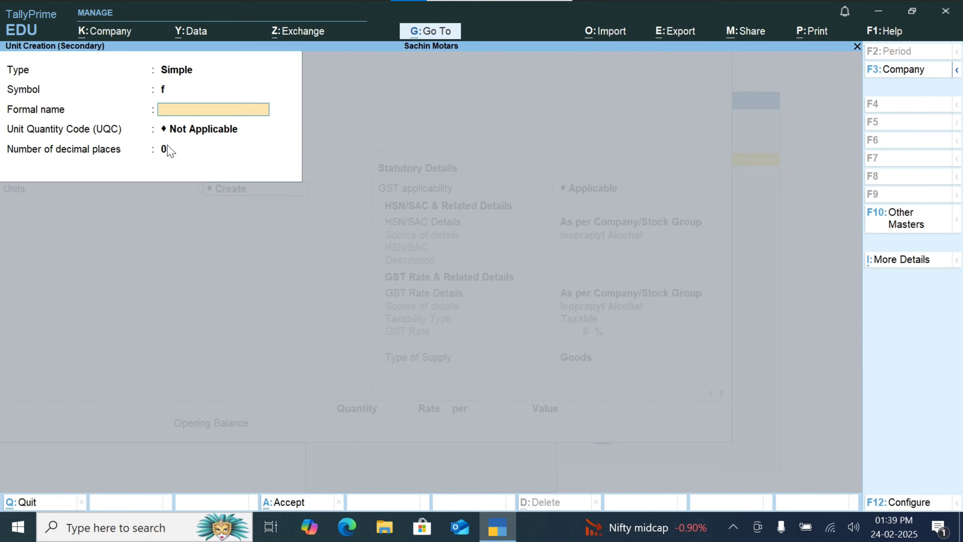
pyautogui.press('Return')
# Look through the full list of unit quantity codes for one that suits the Alcohol Swab unit.
pyautogui.press('Down')
pyautogui.press('Down')
pyautogui.press('Down')
pyautogui.press('Down')
pyautogui.press('Down')
pyautogui.press('Down')
pyautogui.press('Down')
pyautogui.press('Down')
pyautogui.press('Down')
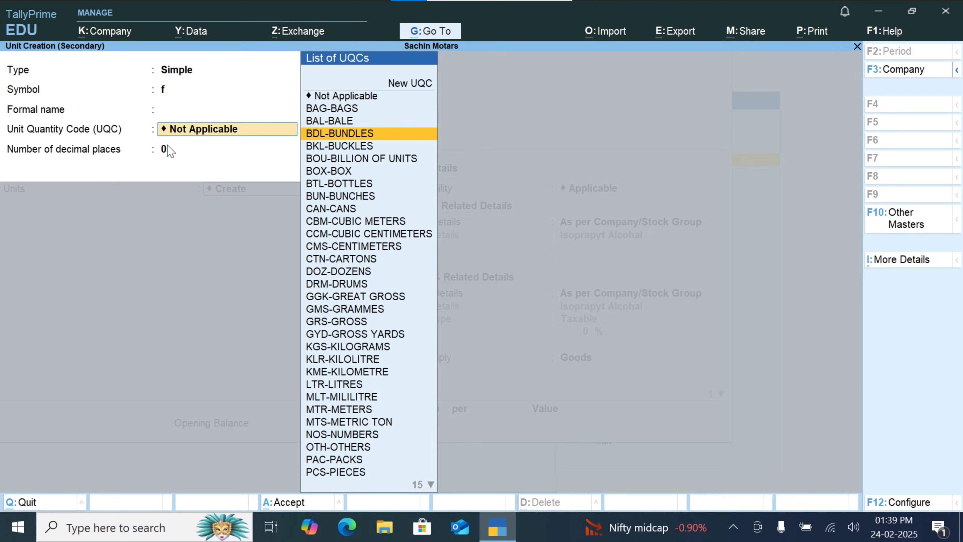
pyautogui.press('Up')
pyautogui.press('Up')
pyautogui.press('Up')
pyautogui.press('Up')
pyautogui.press('Up')
pyautogui.press('Up')
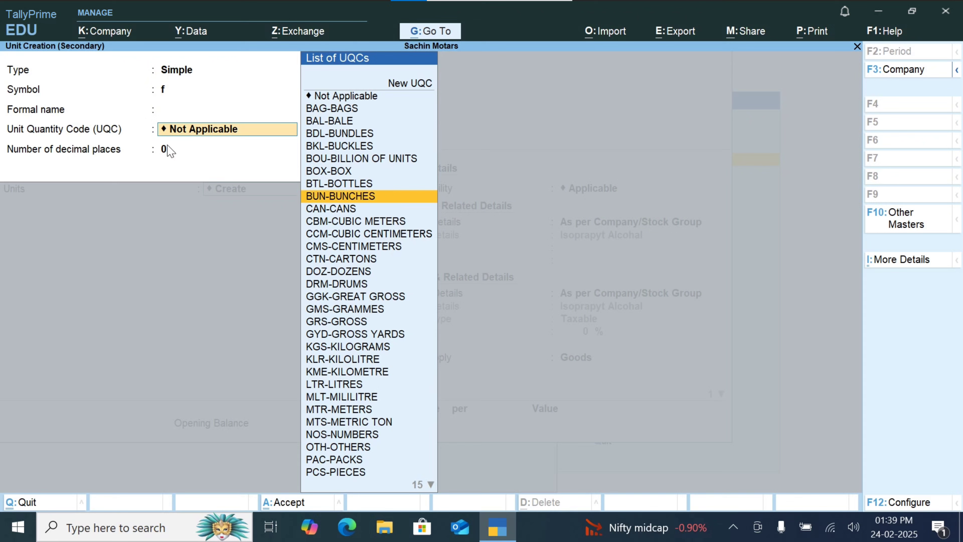
pyautogui.press('Down')
pyautogui.press('Down')
pyautogui.press('Down')
pyautogui.press('Down')
pyautogui.press('Down')
pyautogui.press('Down')
pyautogui.press('Down')
pyautogui.press('Down')
pyautogui.press('Down')
pyautogui.press('Down')
pyautogui.press('Down')
pyautogui.press('Down')
pyautogui.press('Down')
pyautogui.press('Down')
pyautogui.press('Down')
pyautogui.press('Down')
pyautogui.press('Down')
pyautogui.press('Down')
pyautogui.press('Down')
pyautogui.press('Down')
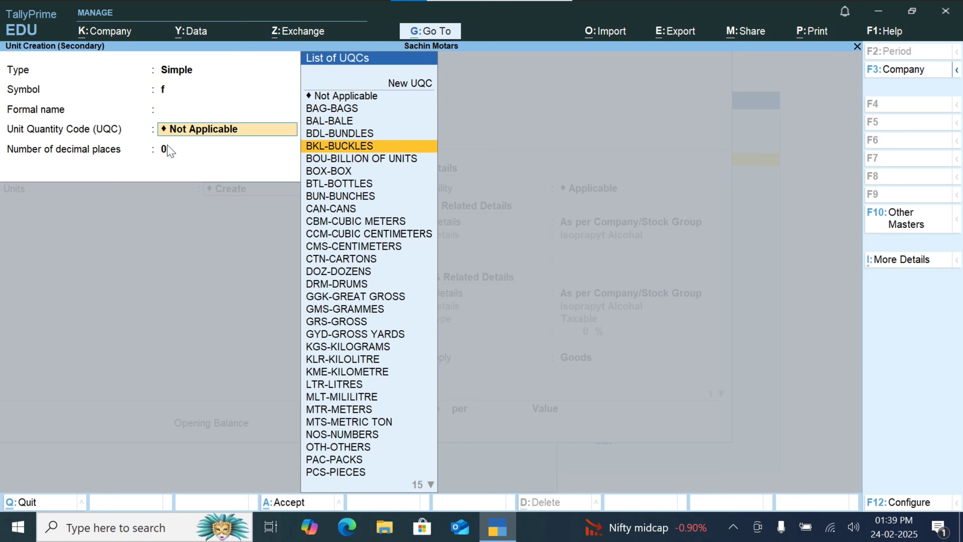
pyautogui.press('Down')
pyautogui.press('Down')
pyautogui.press('Down')
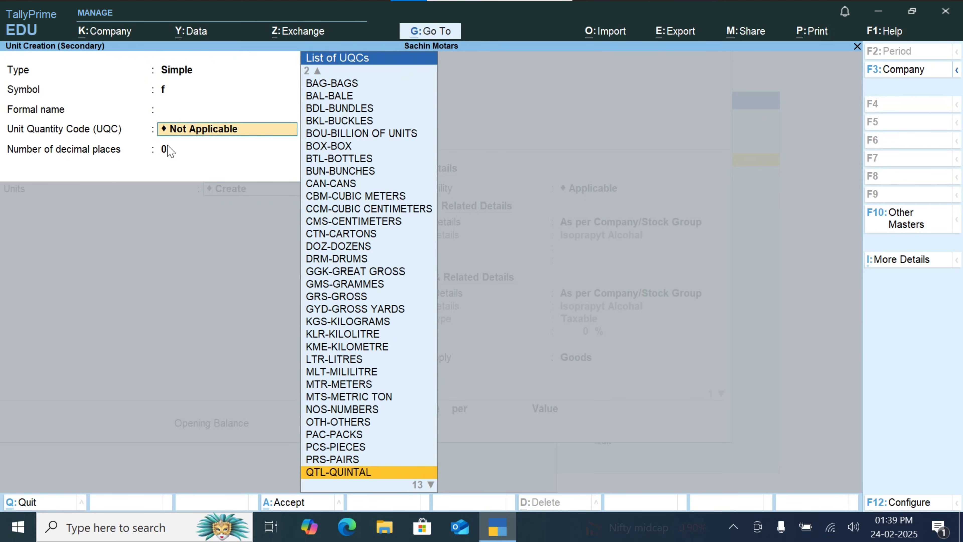
pyautogui.press('Down')
pyautogui.press('Down')
pyautogui.press('Down')
pyautogui.press('Down')
pyautogui.press('Down')
pyautogui.press('Down')
pyautogui.press('Down')
pyautogui.press('Down')
pyautogui.press('Down')
pyautogui.press('Down')
pyautogui.press('Down')
pyautogui.press('Down')
pyautogui.press('Down')
pyautogui.press('Up')
pyautogui.press('Up')
pyautogui.press('Up')
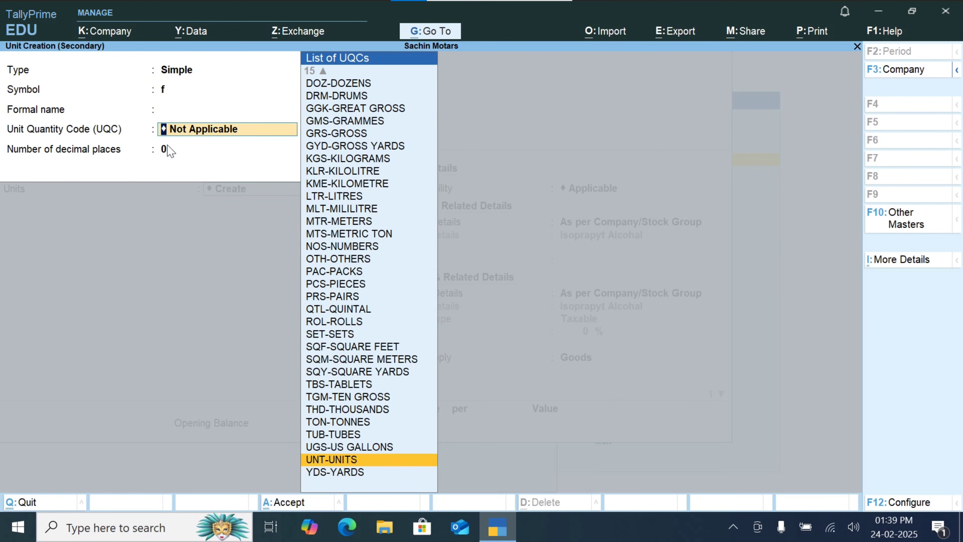
pyautogui.press('Up')
pyautogui.press('Up')
pyautogui.press('Up')
pyautogui.press('Up')
pyautogui.press('Up')
pyautogui.press('Up')
pyautogui.press('Up')
pyautogui.press('Up')
pyautogui.press('Up')
pyautogui.press('Up')
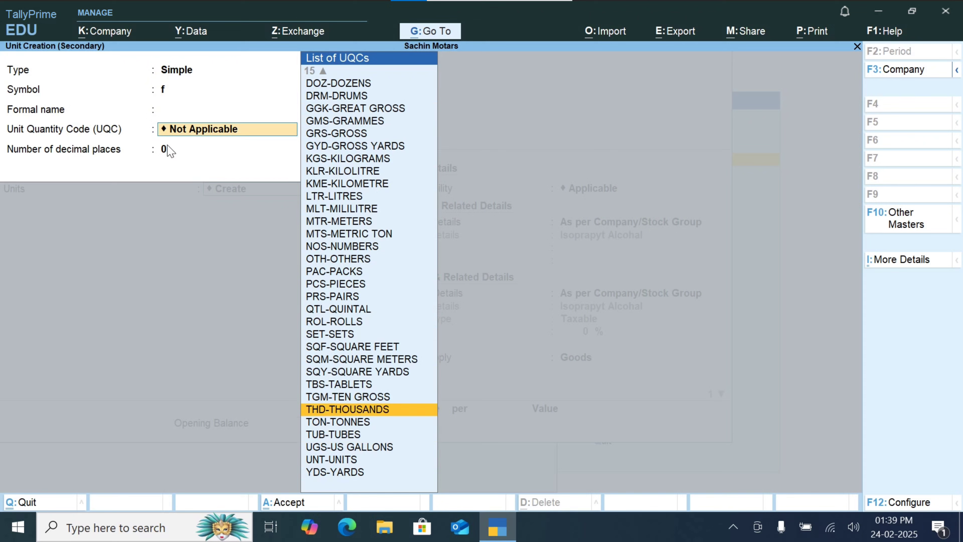
pyautogui.press('Up')
pyautogui.press('Up')
pyautogui.press('Up')
pyautogui.press('Up')
pyautogui.press('Up')
pyautogui.press('Up')
pyautogui.press('Up')
pyautogui.press('Up')
pyautogui.press('Up')
pyautogui.press('Up')
pyautogui.press('Up')
pyautogui.press('Up')
pyautogui.press('Up')
pyautogui.press('Up')
pyautogui.press('Up')
pyautogui.press('Up')
pyautogui.press('Up')
pyautogui.press('Up')
pyautogui.press('Up')
pyautogui.press('Up')
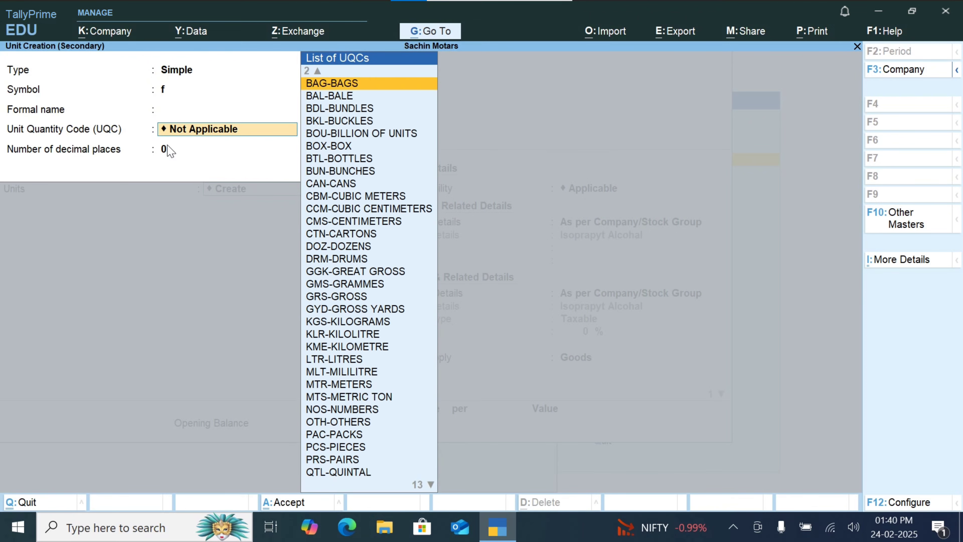
pyautogui.press('Down')
pyautogui.press('Down')
pyautogui.press('Down')
pyautogui.press('Down')
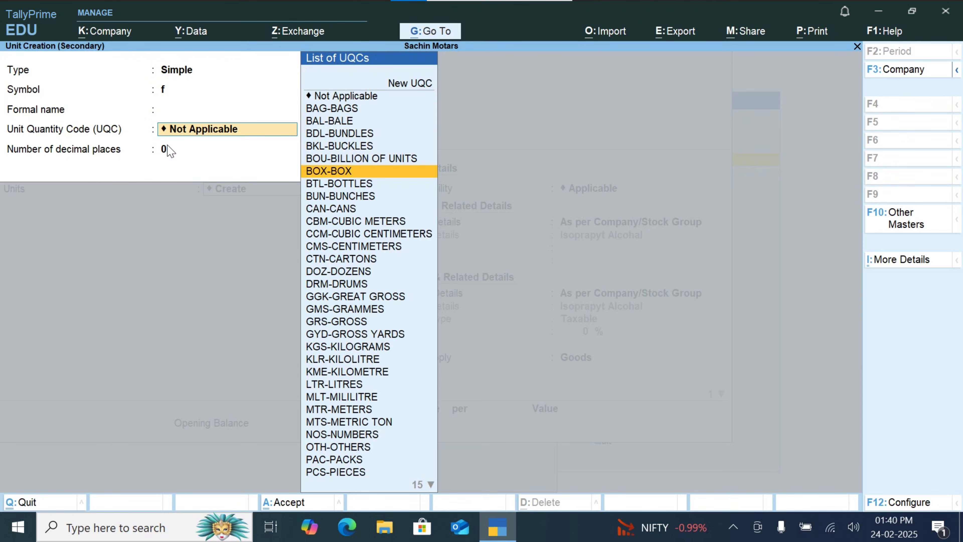
# Change the new unit's symbol to "Botal" and leave the formal name empty.
pyautogui.press('BackSpace')
pyautogui.press('BackSpace')
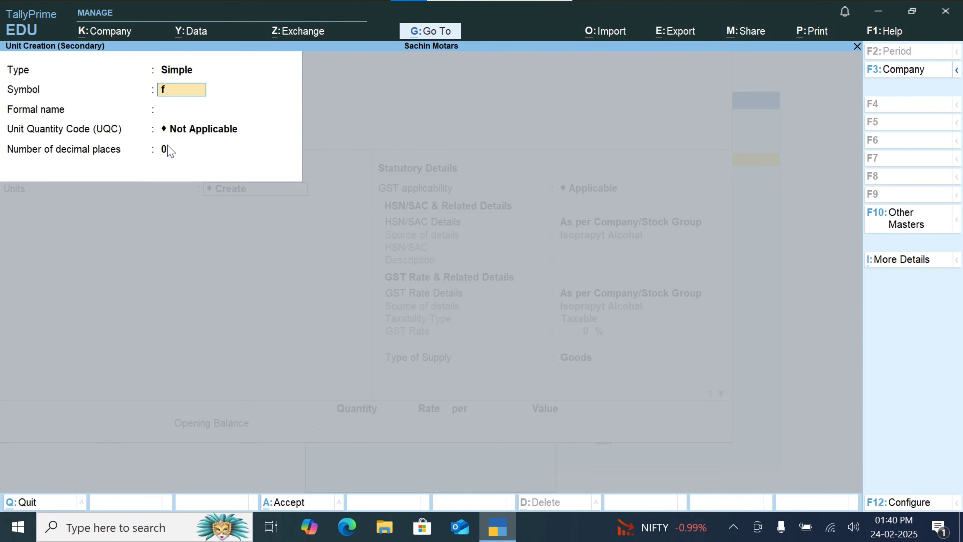
pyautogui.write('Botal')
pyautogui.press('Return')
pyautogui.press('Return')
# Set the unit's quantity code to BTL-BOTTLES with 0 decimal places and save the unit.
pyautogui.press('Down')
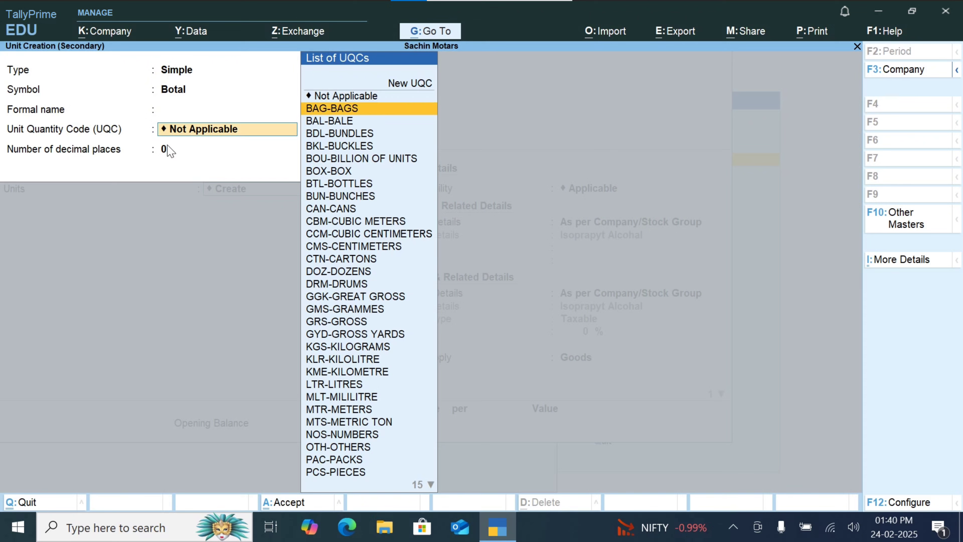
pyautogui.press('Down')
pyautogui.press('Down')
pyautogui.press('Down')
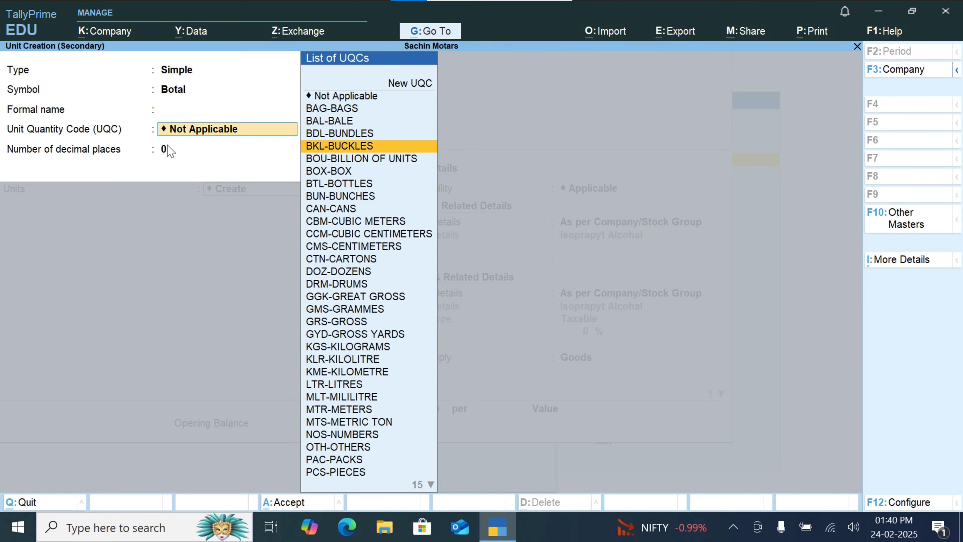
pyautogui.press('Down')
pyautogui.press('Down')
pyautogui.press('Down')
pyautogui.press('Return')
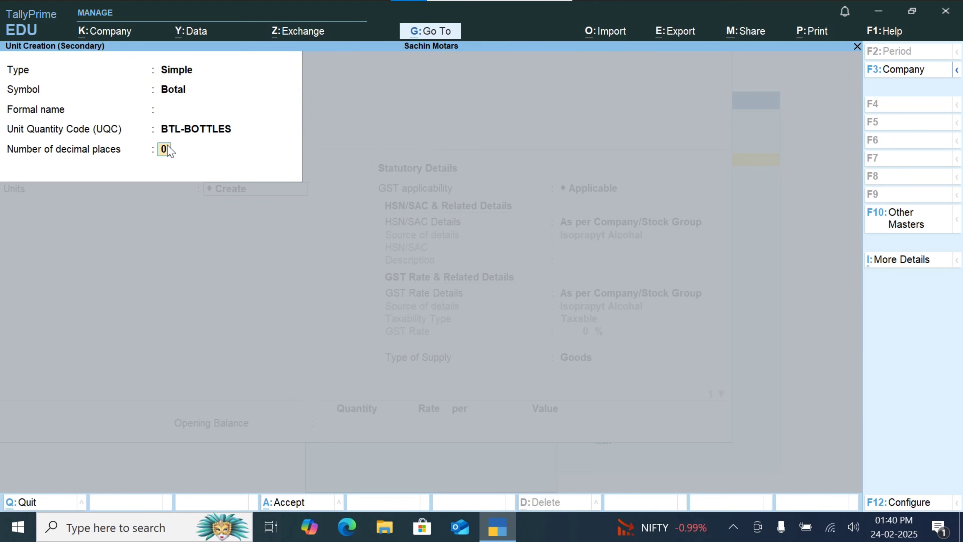
pyautogui.press('Return')
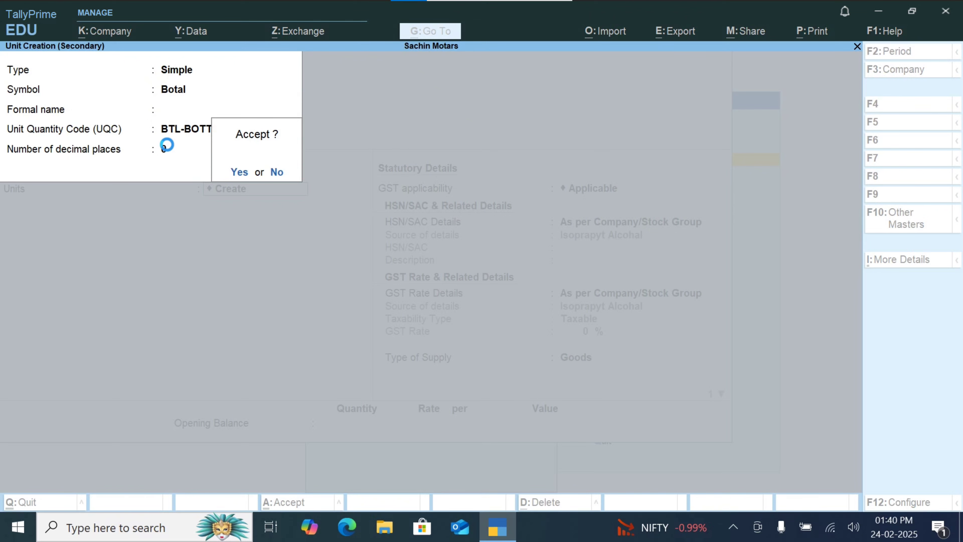
pyautogui.press('Return')
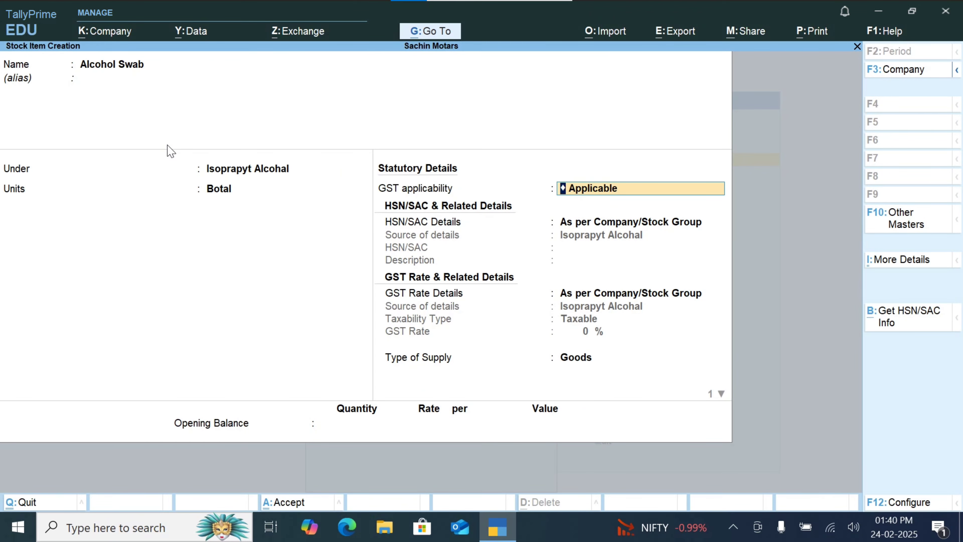
# Keep GST applicable and set the item's HSN/SAC details to Specify Details Here, leaving HSN/SAC and description blank.
pyautogui.press('Return')
pyautogui.press('Down')
pyautogui.press('Return')
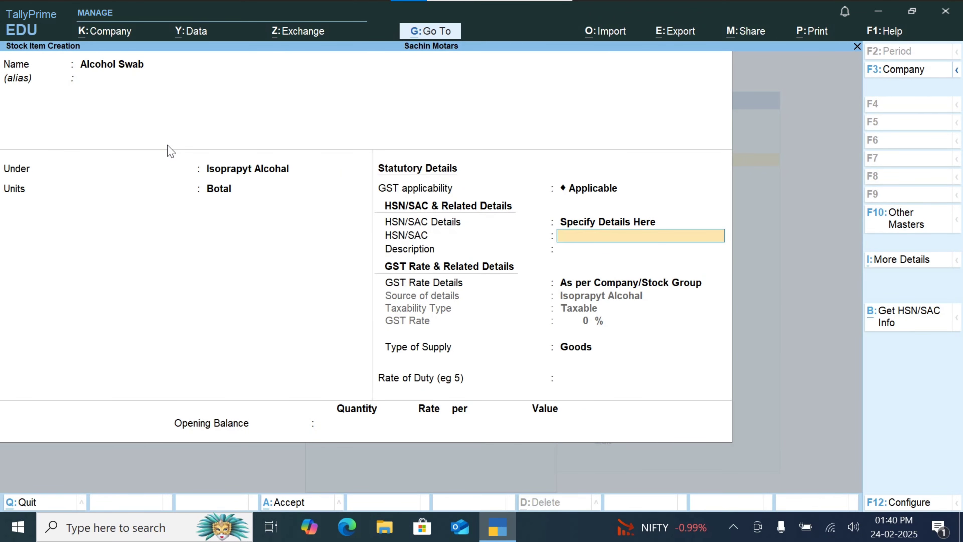
pyautogui.press('Return')
pyautogui.press('Return')
# Set the item's GST rate details to Specify Details Here, with Taxable, 0% GST, supply type Goods and duty rate 0.
pyautogui.press('Down')
pyautogui.press('Down')
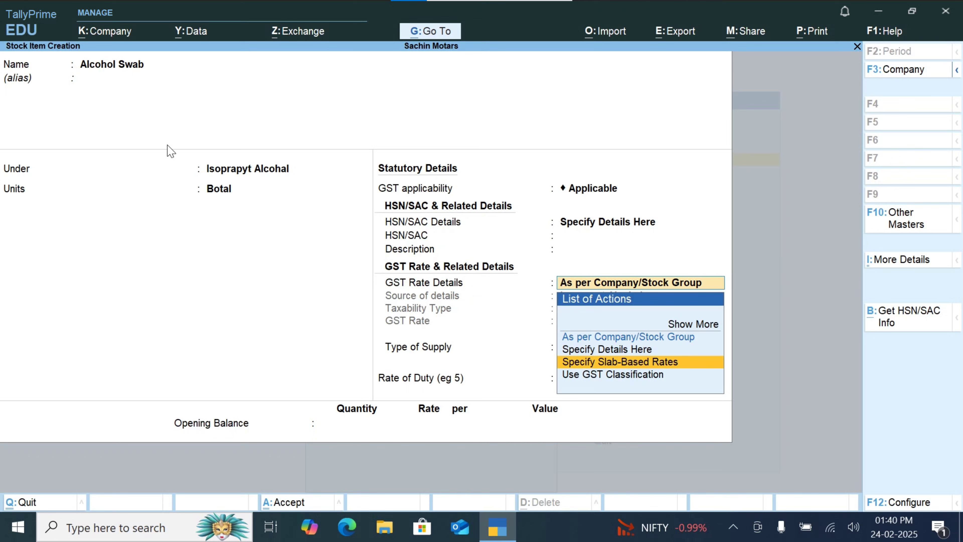
pyautogui.press('Up')
pyautogui.press('Return')
pyautogui.press('Return')
pyautogui.press('Return')
pyautogui.press('Return')
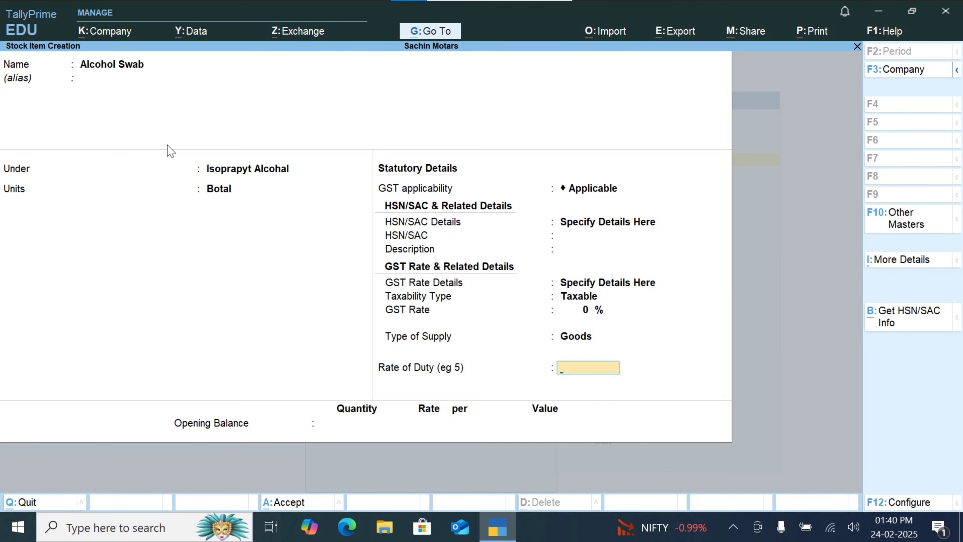
pyautogui.press('BackSpace')
pyautogui.press('BackSpace')
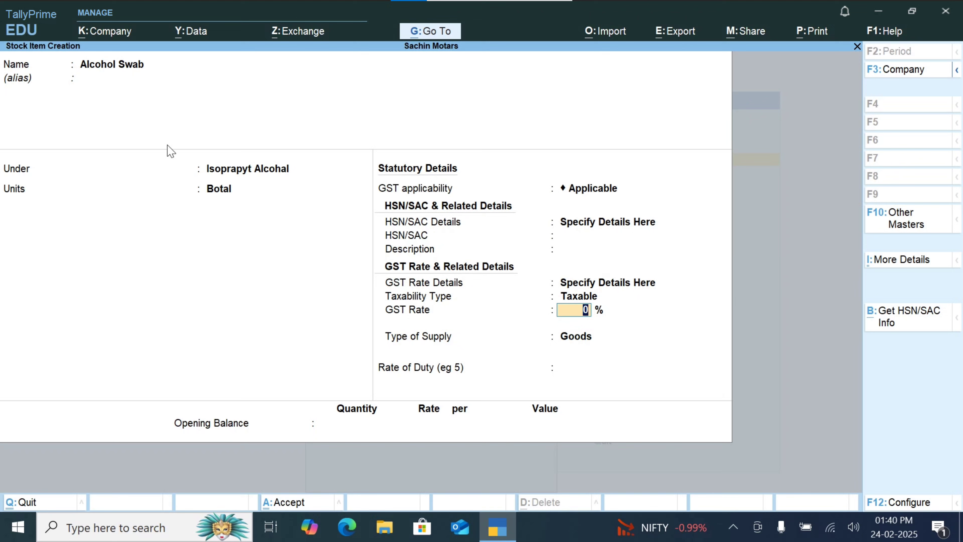
pyautogui.press('Return')
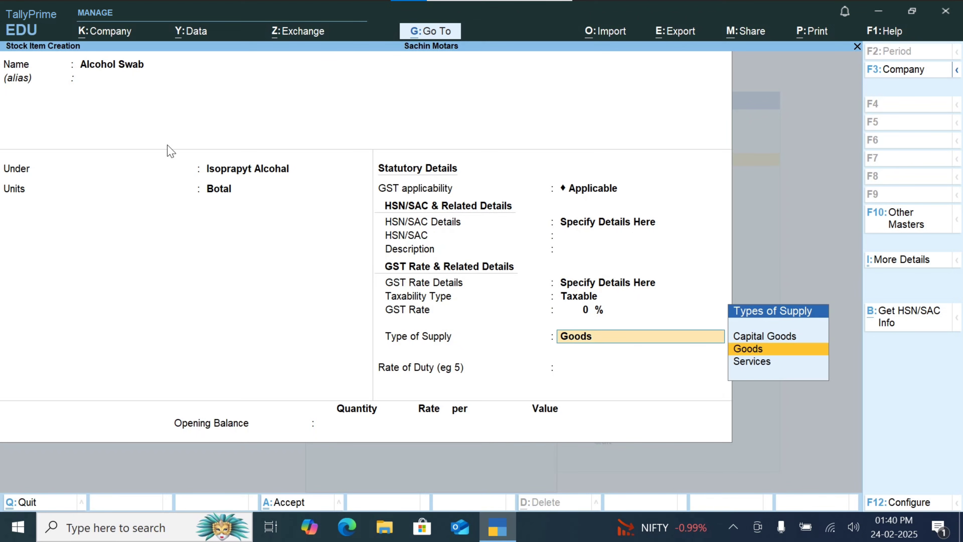
pyautogui.press('Return')
pyautogui.press('Return')
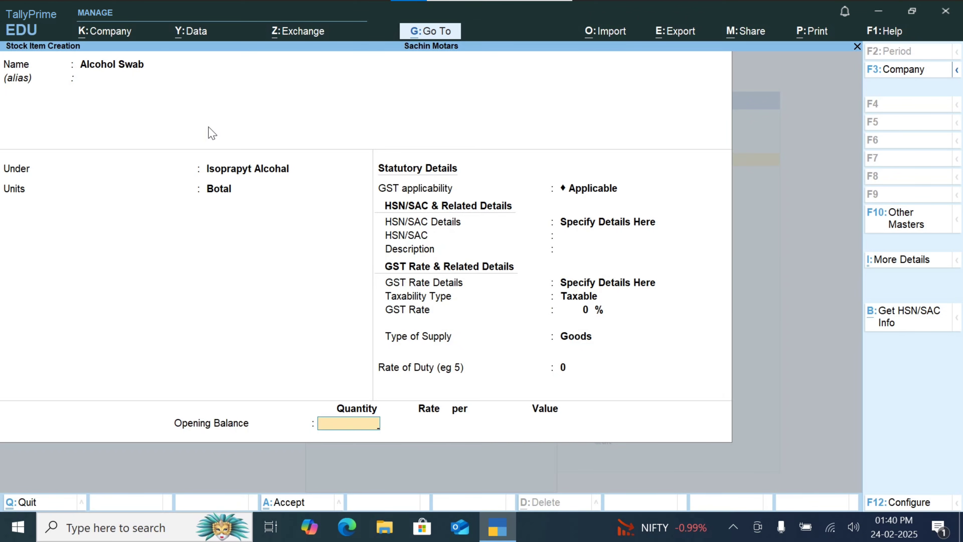
# Enter an opening quantity of 10 Botal for Alcohol Swab and allocate all of it to Main Location.
pyautogui.write('10')
pyautogui.press('Return')
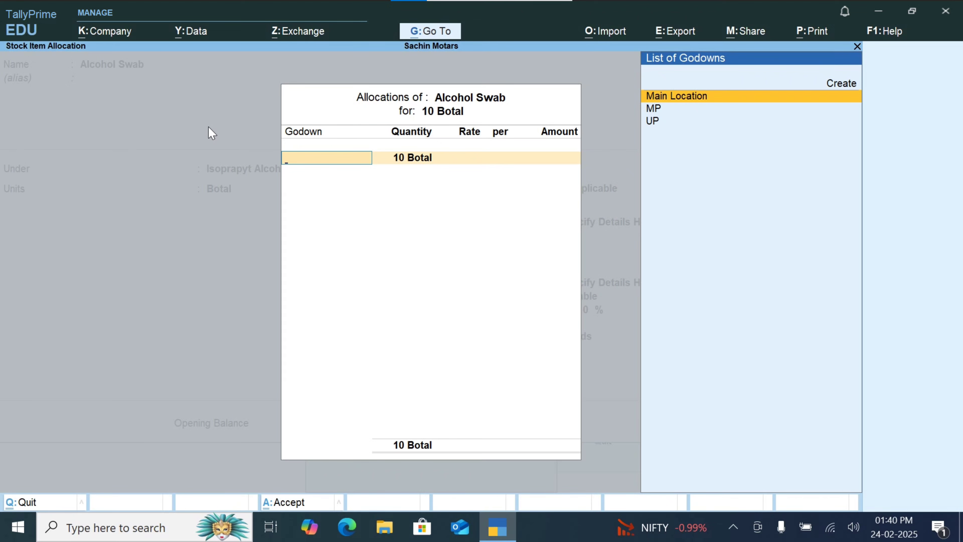
pyautogui.press('Down')
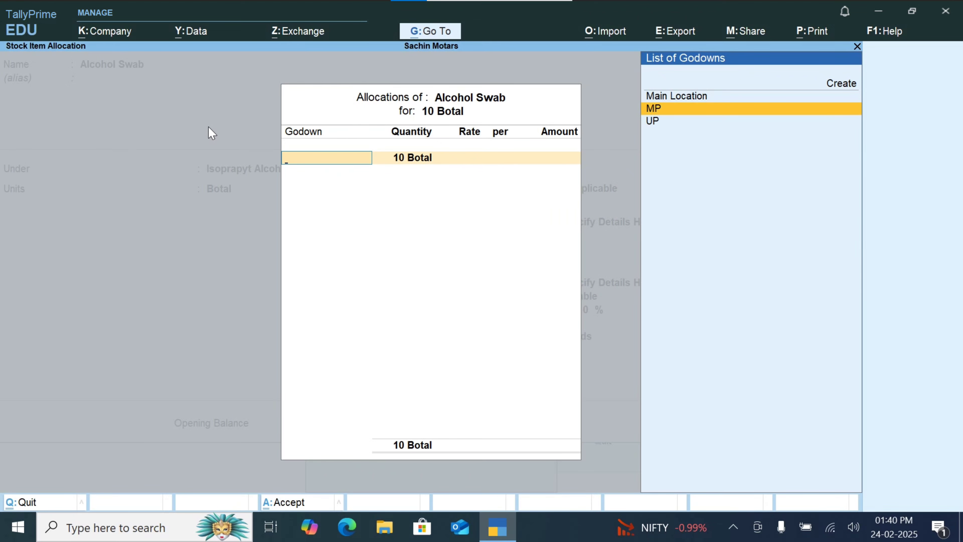
pyautogui.press('Down')
pyautogui.press('Up')
pyautogui.press('Up')
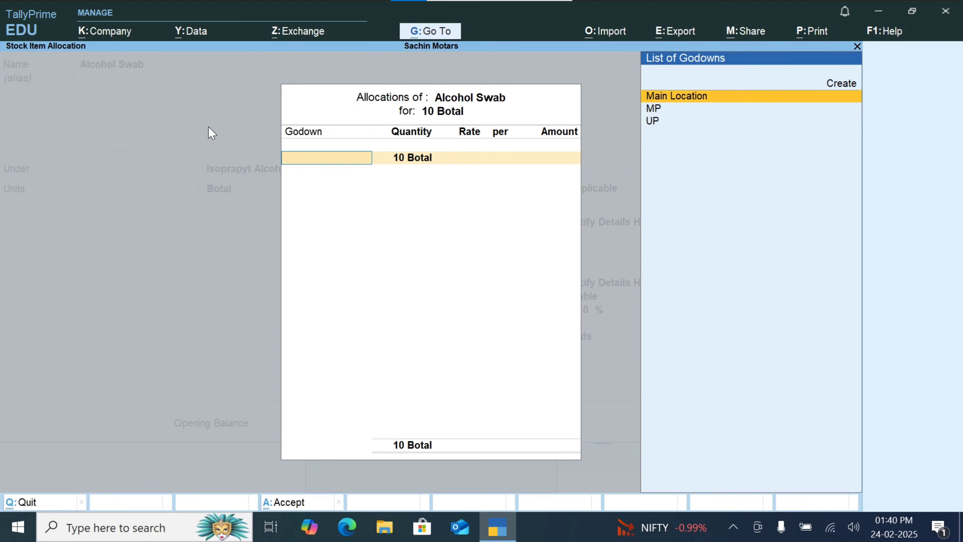
pyautogui.press('Return')
pyautogui.press('Return')
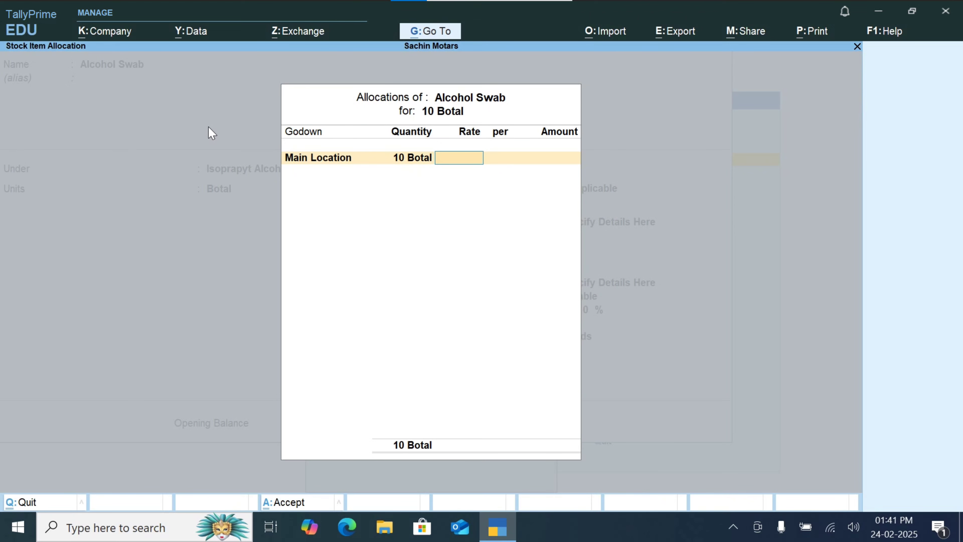
# Set the allocation rate to 100 per Botal, accept the amount and save the Alcohol Swab item.
pyautogui.write('1')
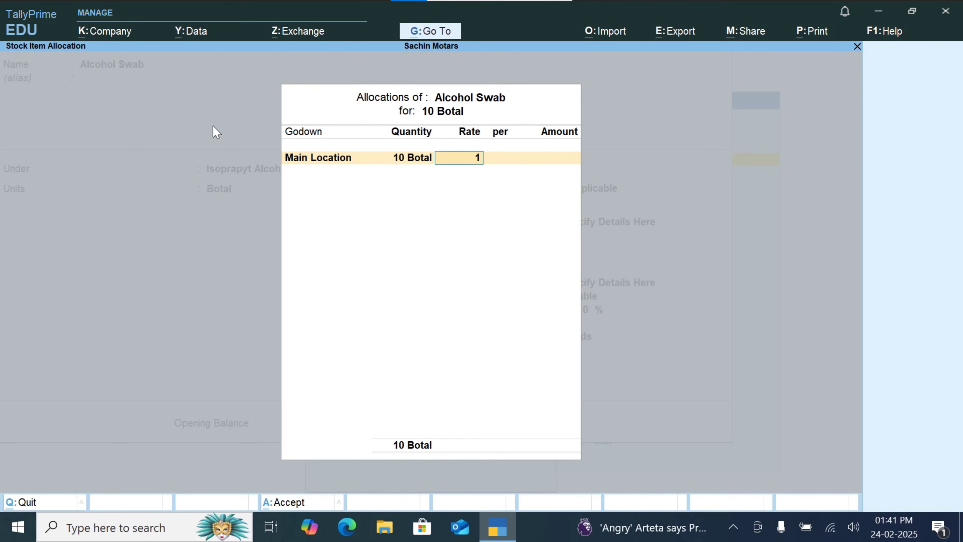
pyautogui.write('00')
pyautogui.press('Return')
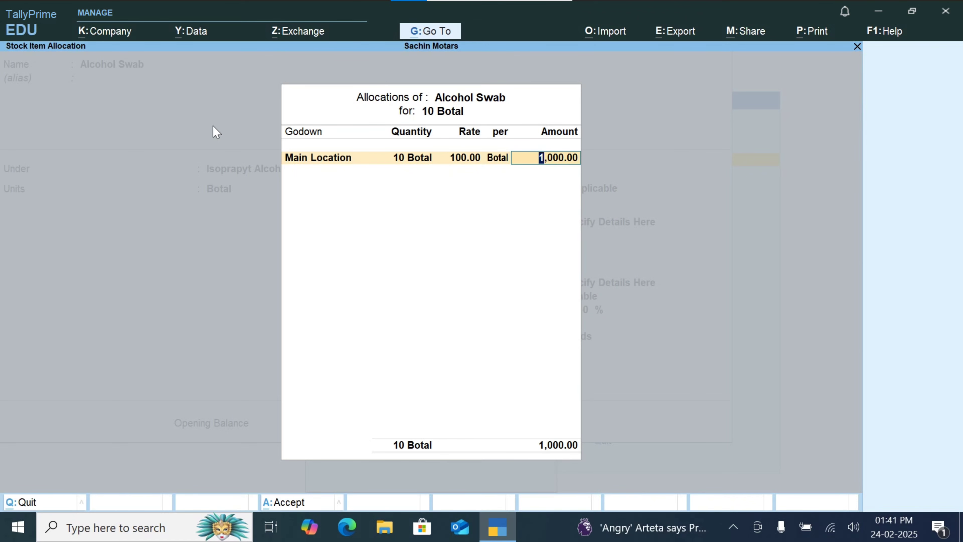
pyautogui.press('Return')
pyautogui.press('Return')
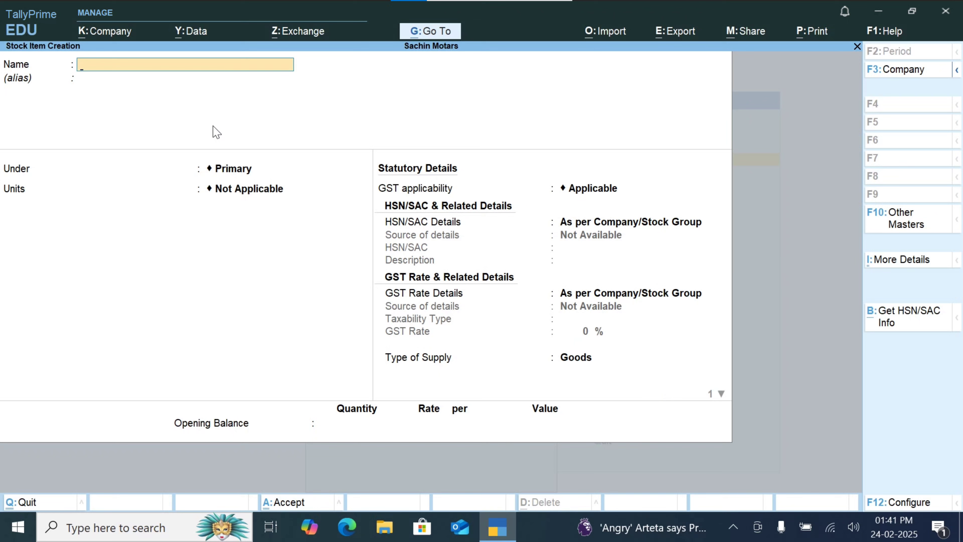
# Close the blank stock item form and return to the Gateway of Tally.
pyautogui.press('Escape')
pyautogui.press('y')
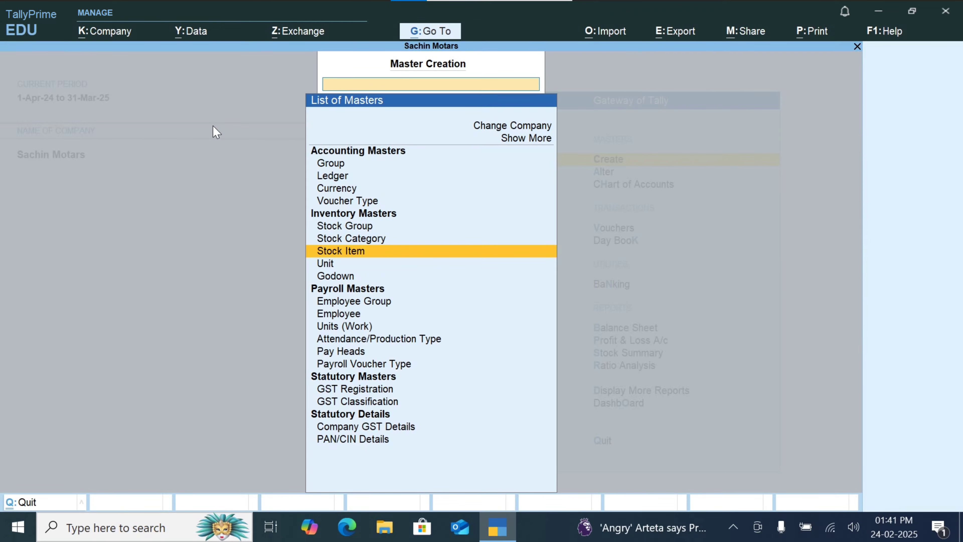
pyautogui.press('Escape')
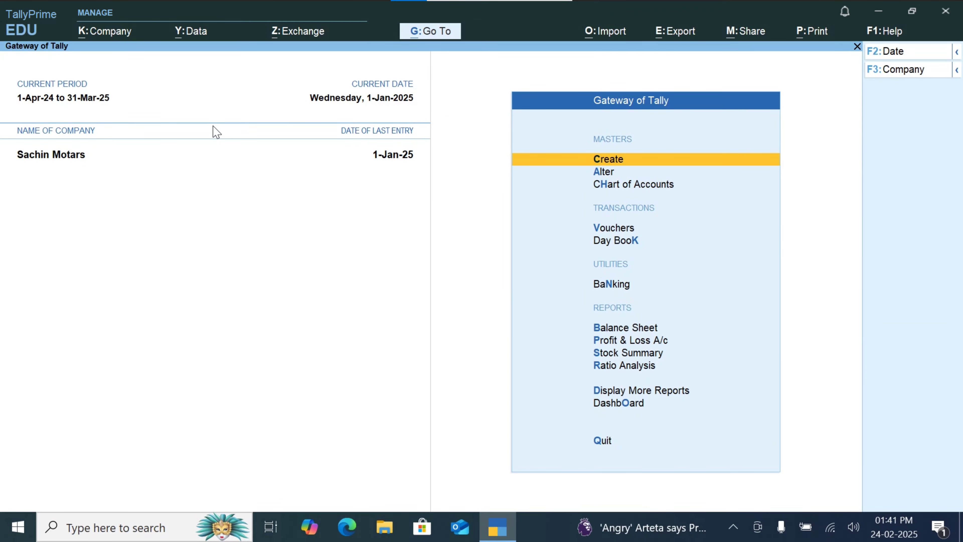
# Open the stock item "Baby Diaper Small Singles" for alteration and keep its name.
pyautogui.press('Down')
pyautogui.press('Return')
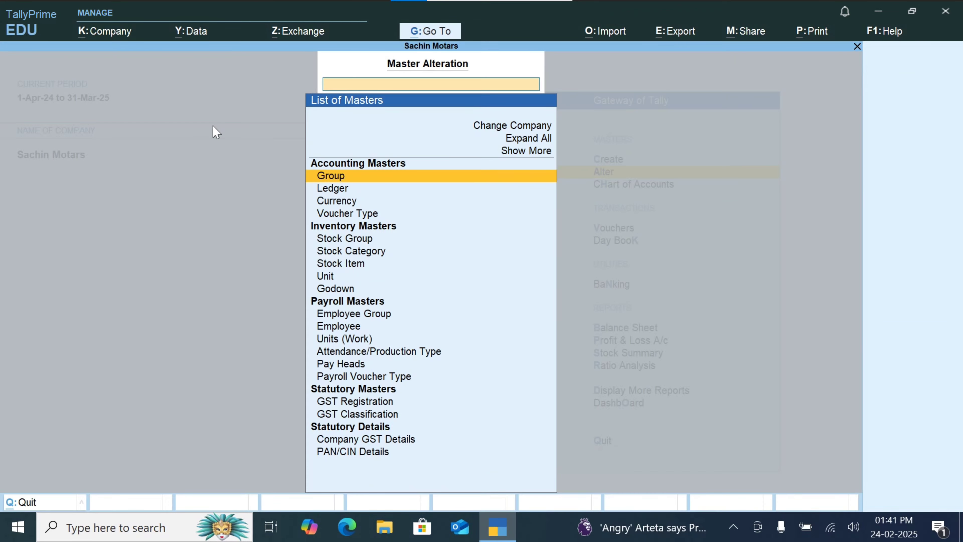
pyautogui.press('Down')
pyautogui.press('Down')
pyautogui.press('Down')
pyautogui.press('Down')
pyautogui.press('Down')
pyautogui.press('Down')
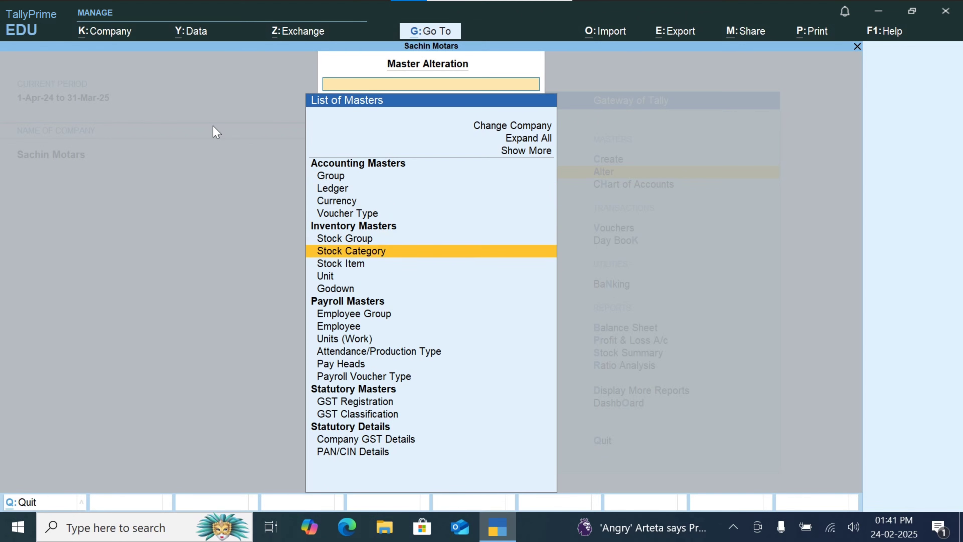
pyautogui.press('Return')
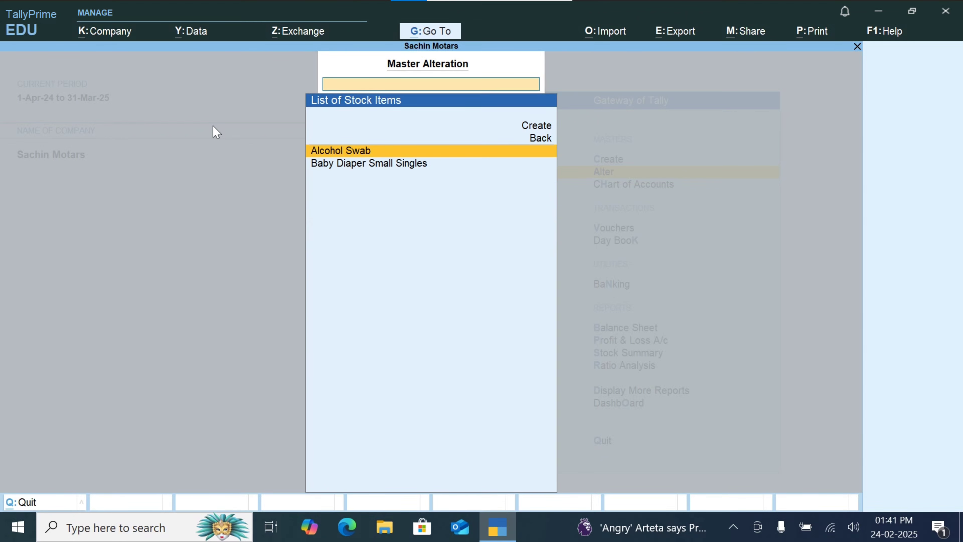
pyautogui.press('Down')
pyautogui.press('Return')
pyautogui.press('Return')
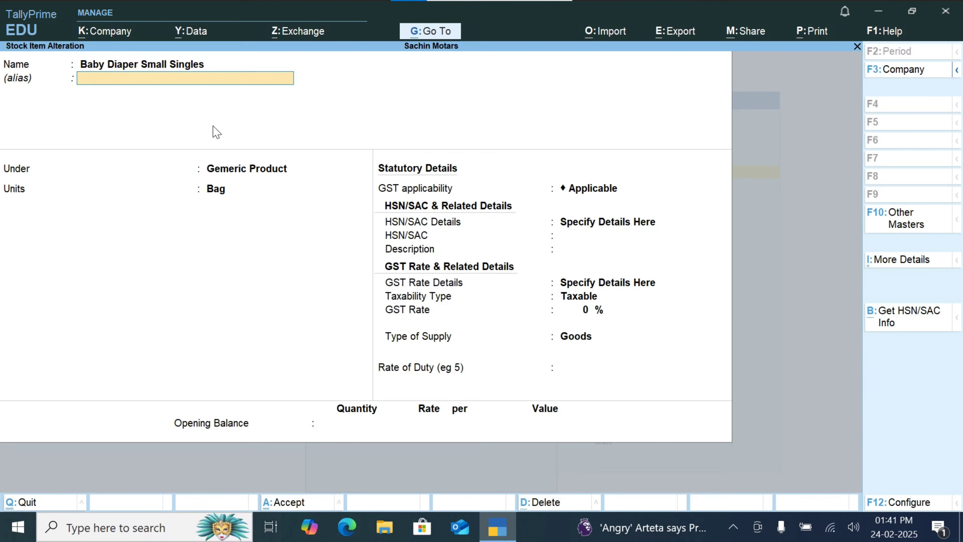
# Keep the diaper item's group, unit and GST details and enter an opening balance quantity of 100 Bag.
pyautogui.press('Return')
pyautogui.press('Return')
pyautogui.press('Return')
pyautogui.press('Return')
pyautogui.press('Return')
pyautogui.press('Return')
pyautogui.press('Return')
pyautogui.press('Return')
pyautogui.press('Return')
pyautogui.press('Return')
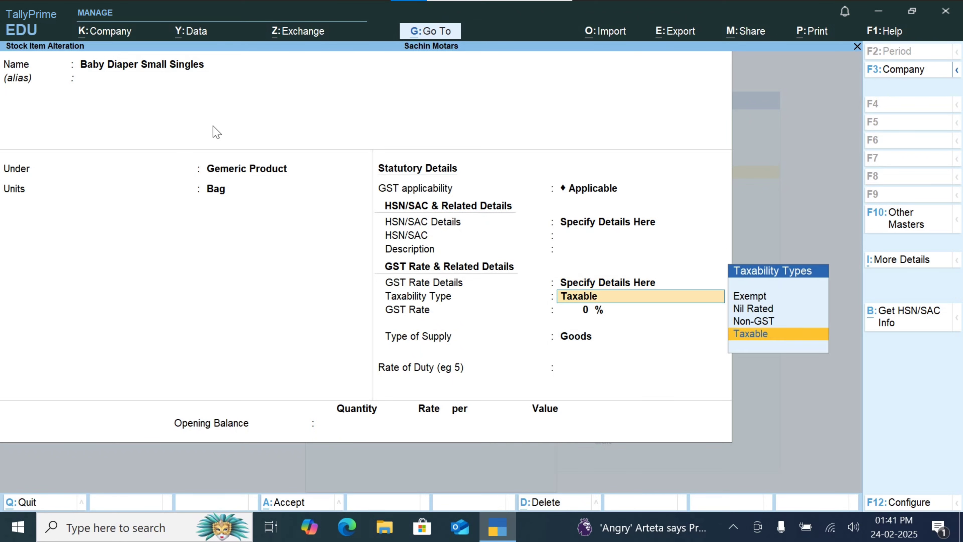
pyautogui.press('Return')
pyautogui.press('Return')
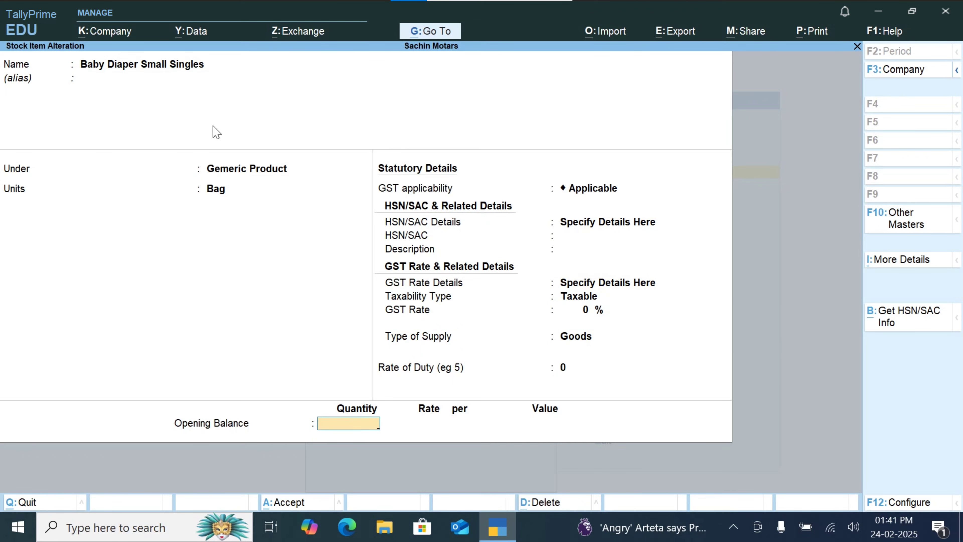
pyautogui.write('100')
pyautogui.press('Return')
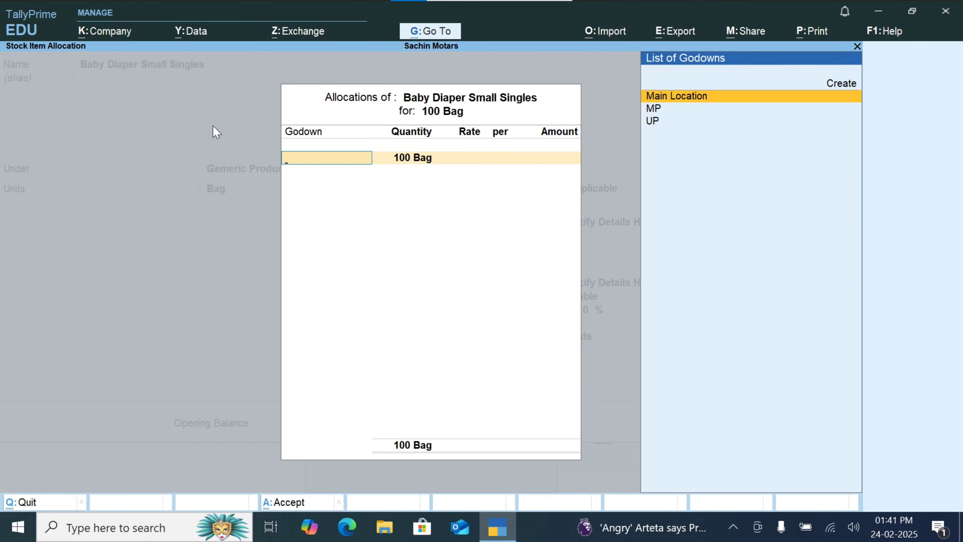
# Allocate all 100 Bag to Main Location at a rate of 200 per Bag and save the altered item.
pyautogui.press('Return')
pyautogui.press('Return')
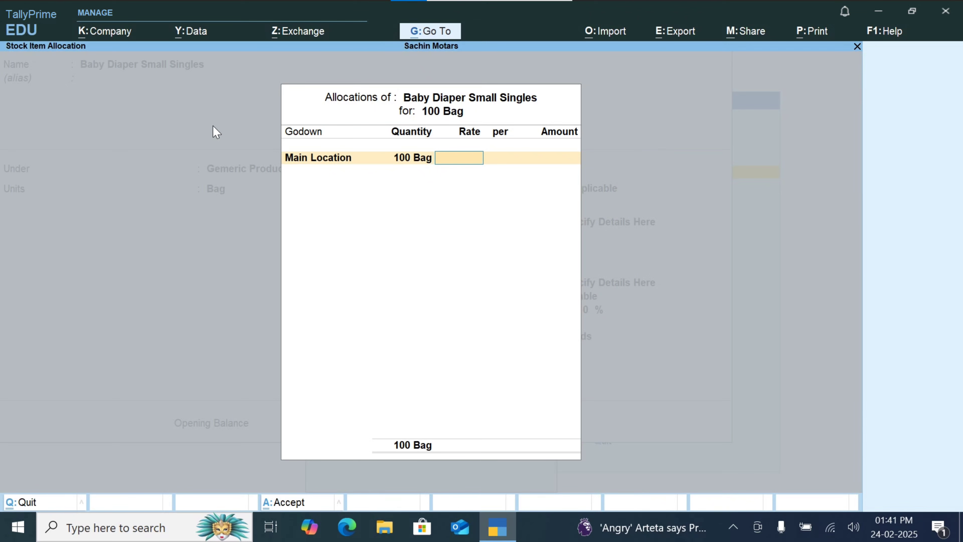
pyautogui.write('200')
pyautogui.press('Return')
pyautogui.press('Return')
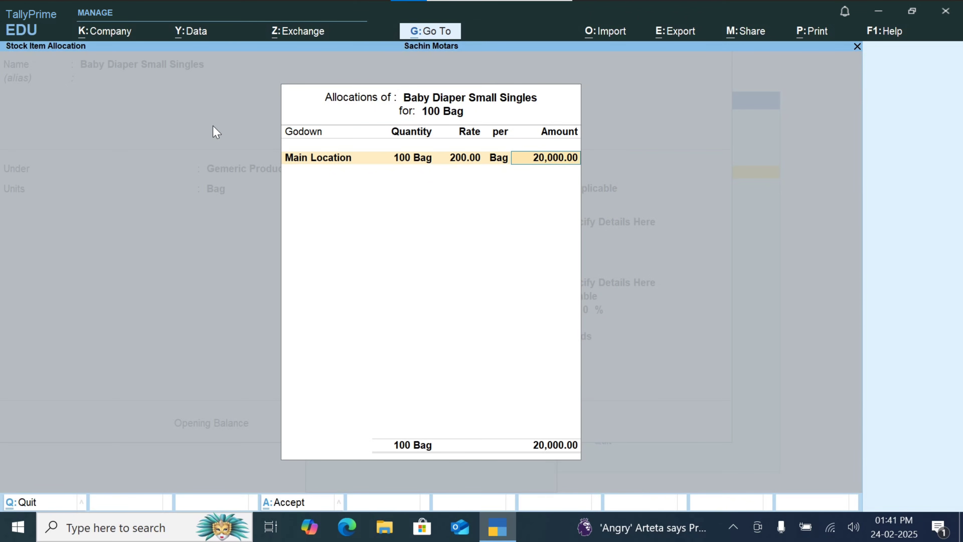
pyautogui.press('Return')
pyautogui.press('Return')
pyautogui.press('Return')
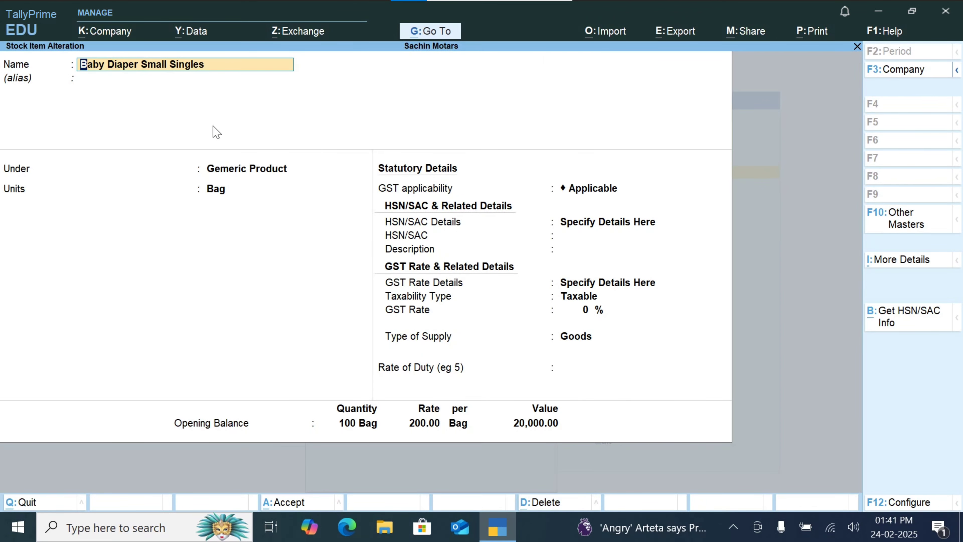
pyautogui.press('alt')
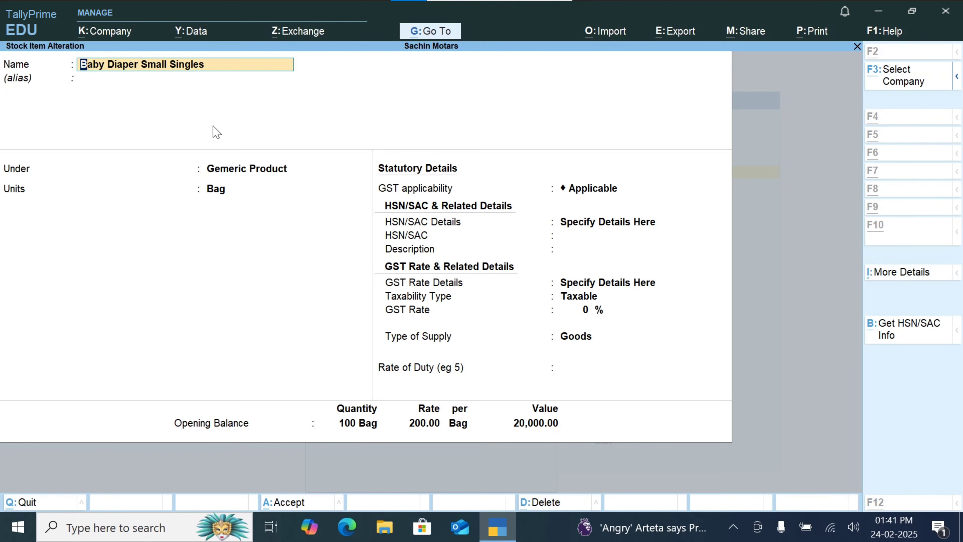
pyautogui.hotkey('alt', 'd')
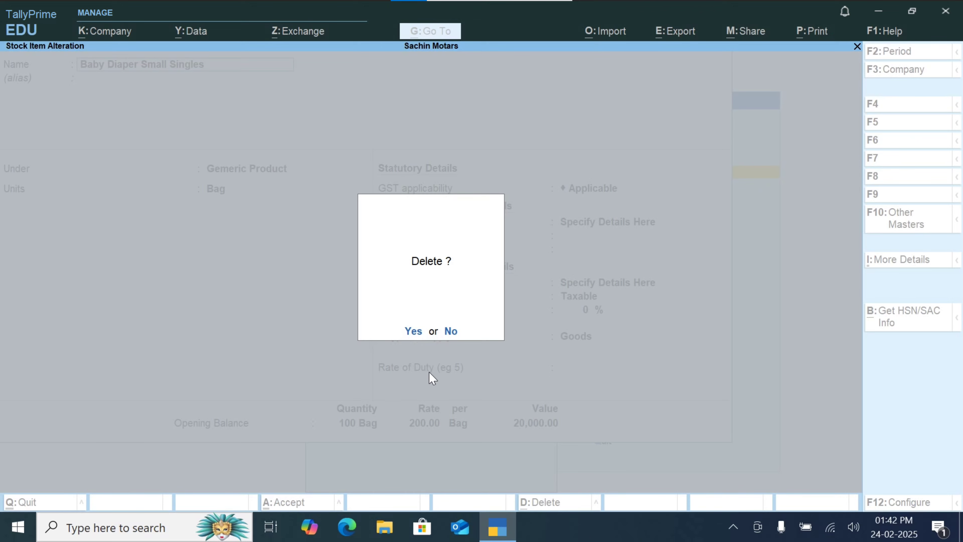
pyautogui.press('n')
# Leave the stock item alteration and return to the Gateway of Tally.
pyautogui.press('Escape')
pyautogui.press('Escape')
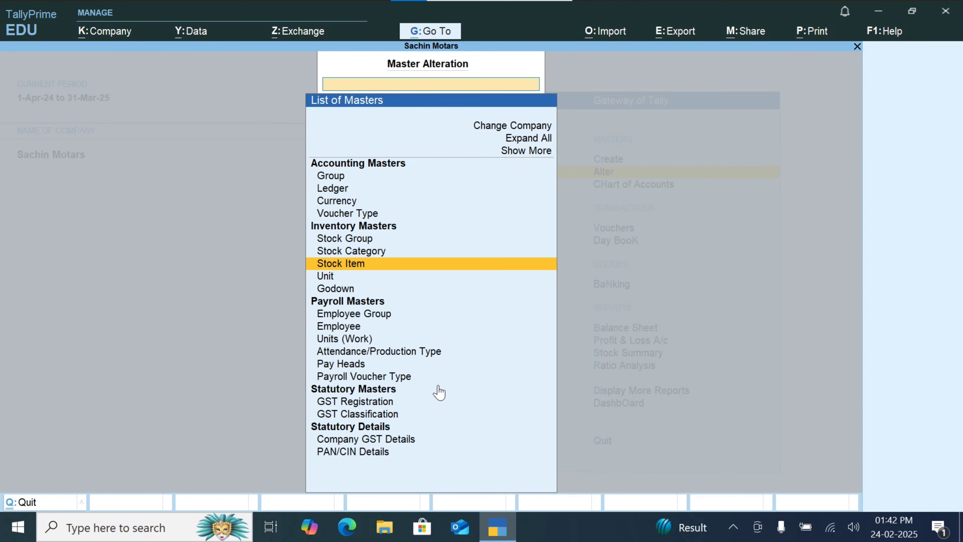
pyautogui.press('Escape')
pyautogui.press('Up')
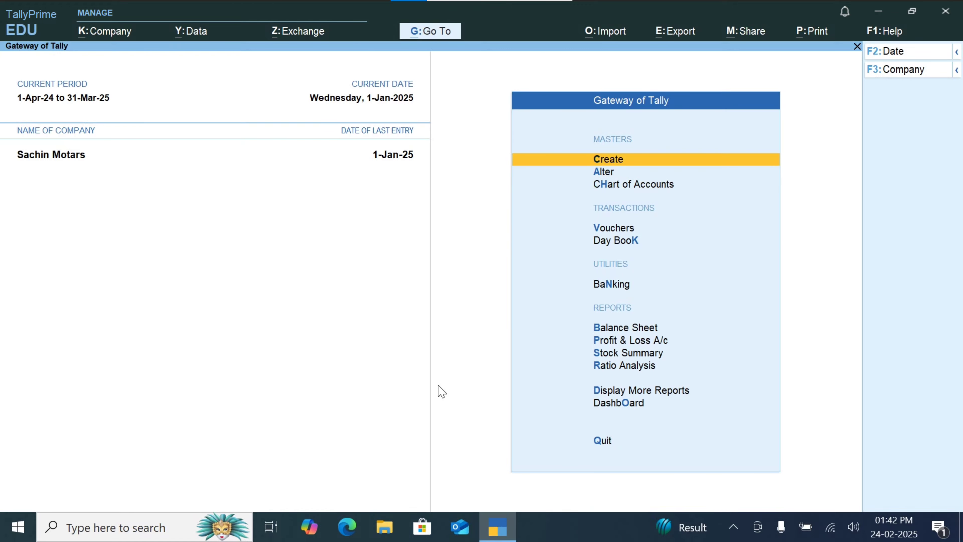
# Start creating a new stock item and name it "Tab Dolopar" without an alias.
pyautogui.press('Return')
pyautogui.press('Down')
pyautogui.press('Down')
pyautogui.press('Down')
pyautogui.press('Down')
pyautogui.press('Down')
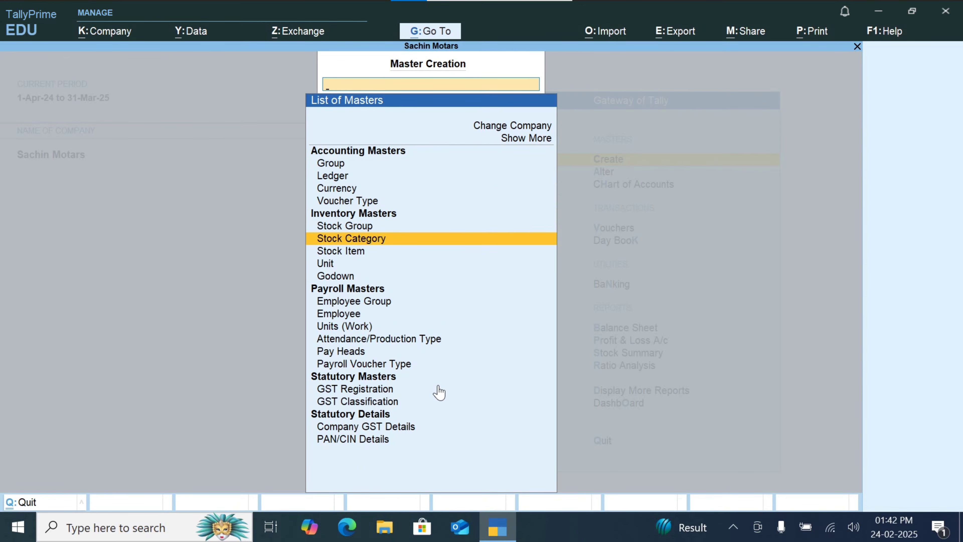
pyautogui.press('Down')
pyautogui.press('Return')
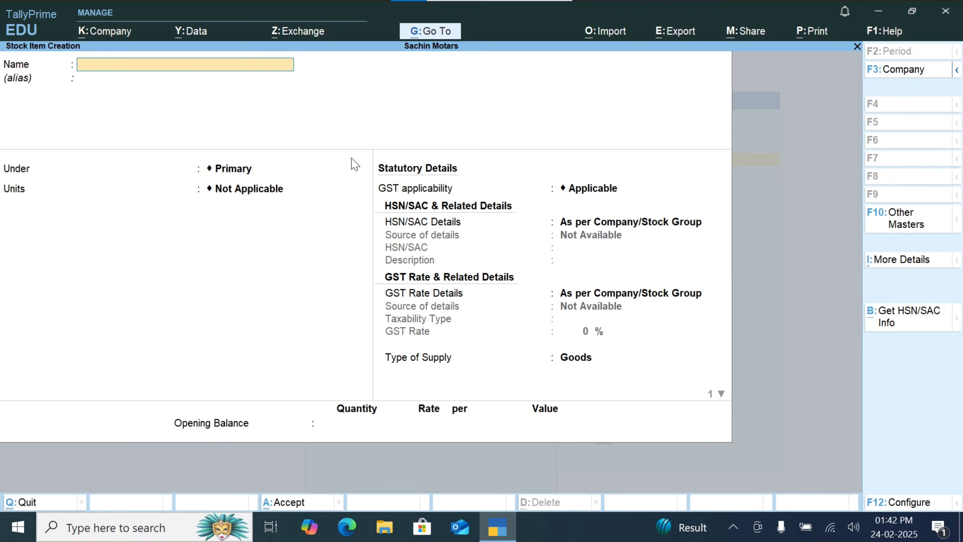
pyautogui.write('Tab Dolop')
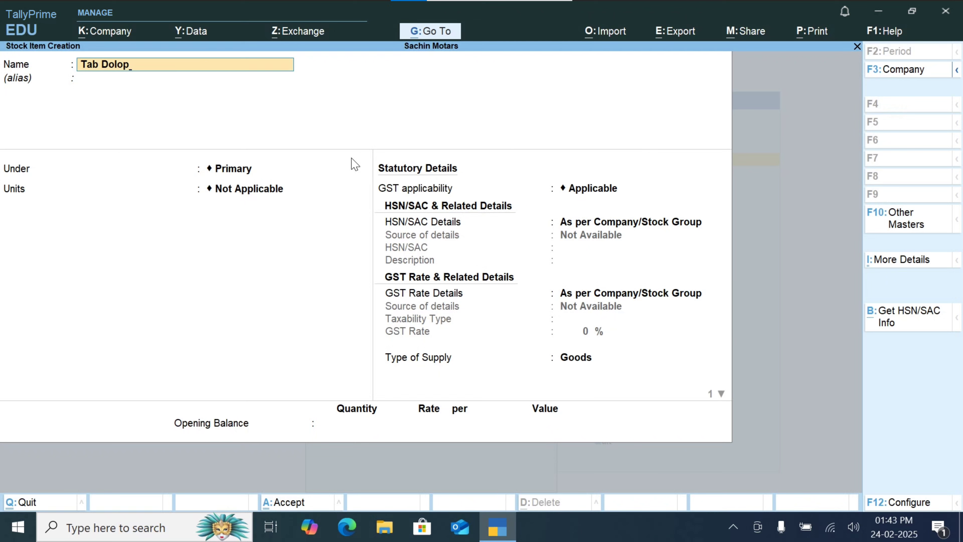
pyautogui.write('e')
pyautogui.press('BackSpace')
pyautogui.write('ar')
pyautogui.press('Return')
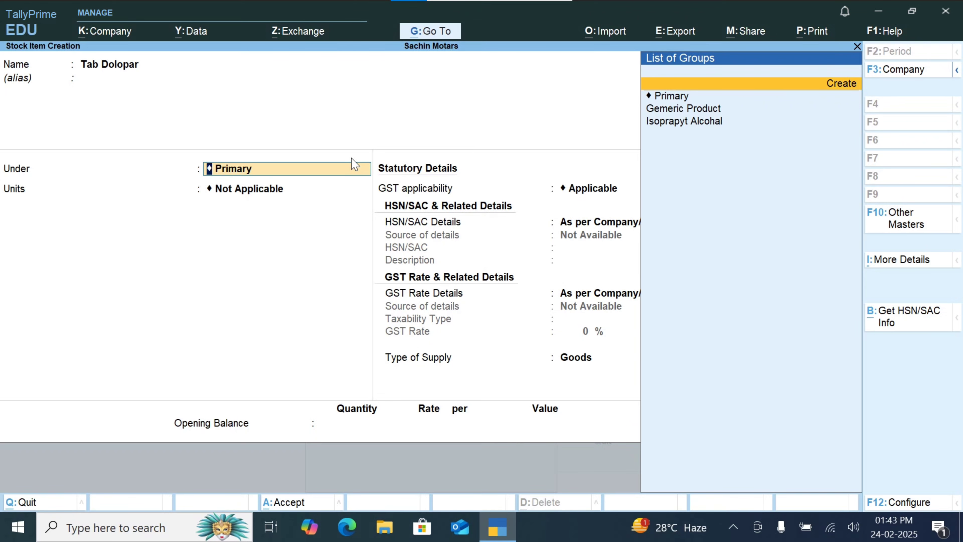
# Create a stock group "Paracetamol-Caffien" under Primary for the item, with HSN/SAC Details set to Specify Details Here.
pyautogui.hotkey('alt', 'c')
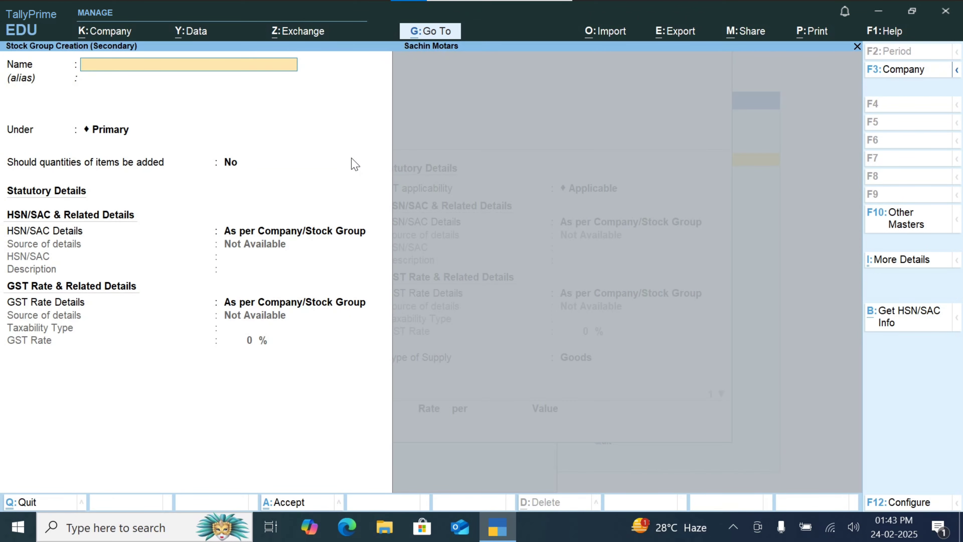
pyautogui.write('Paracetamol-Caffien')
pyautogui.press('Return')
pyautogui.press('Return')
pyautogui.press('Return')
pyautogui.press('Return')
pyautogui.press('Down')
pyautogui.press('Return')
pyautogui.press('Return')
pyautogui.press('Return')
pyautogui.press('Return')
pyautogui.write('fi')
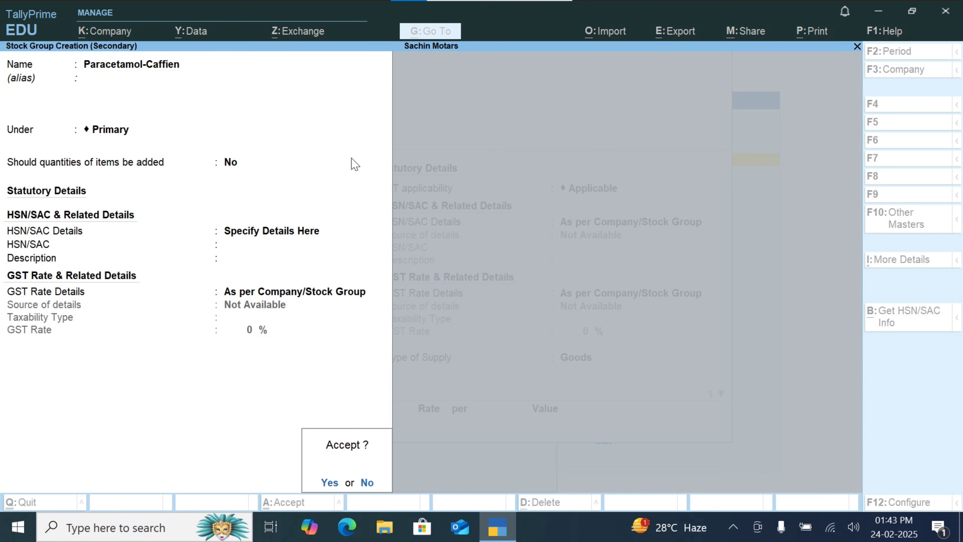
# Set the group's GST Rate Details to Specify Details Here, Taxable at 0 %, and save the group.
pyautogui.press('BackSpace')
pyautogui.press('Down')
pyautogui.press('Return')
pyautogui.press('Return')
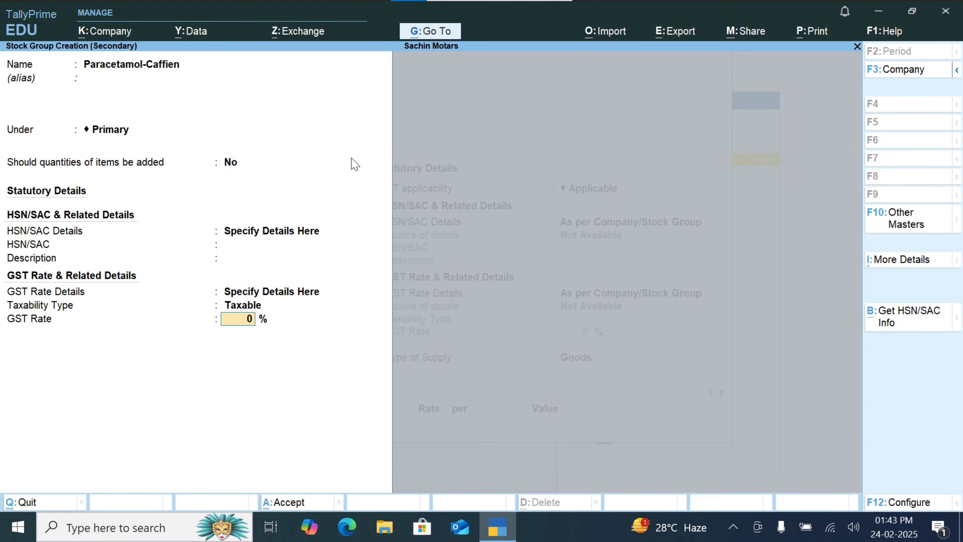
pyautogui.press('Return')
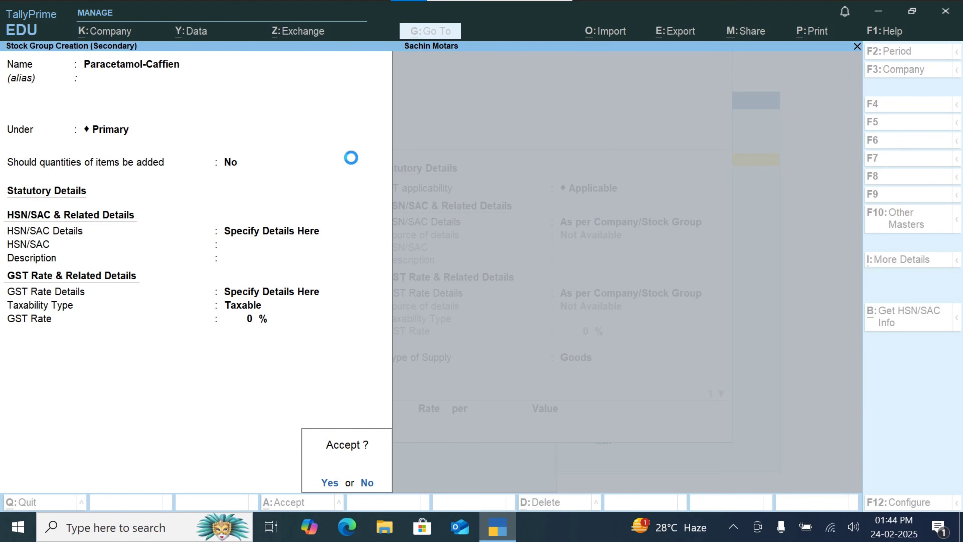
pyautogui.press('Return')
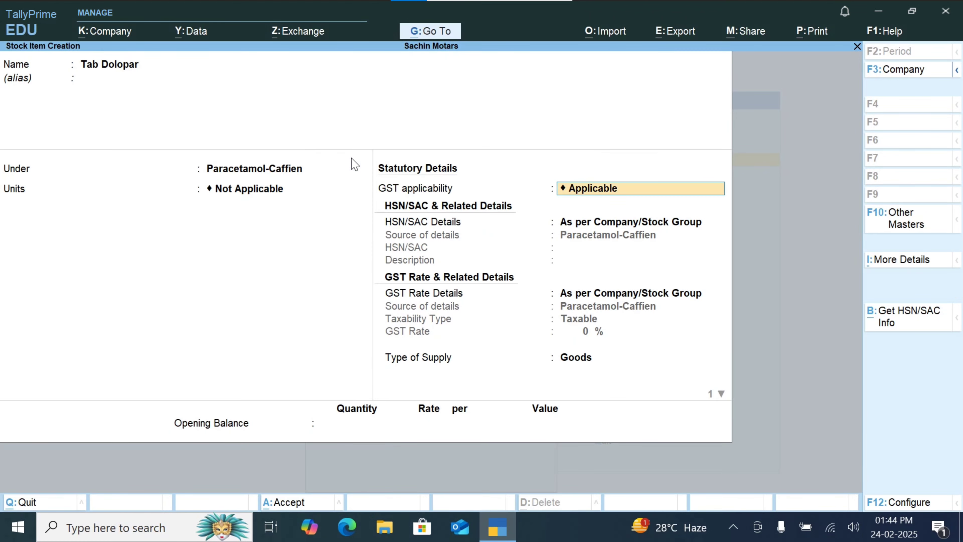
# Go back to the unit of Tab Dolopar and open the creation of a new simple unit.
pyautogui.press('BackSpace')
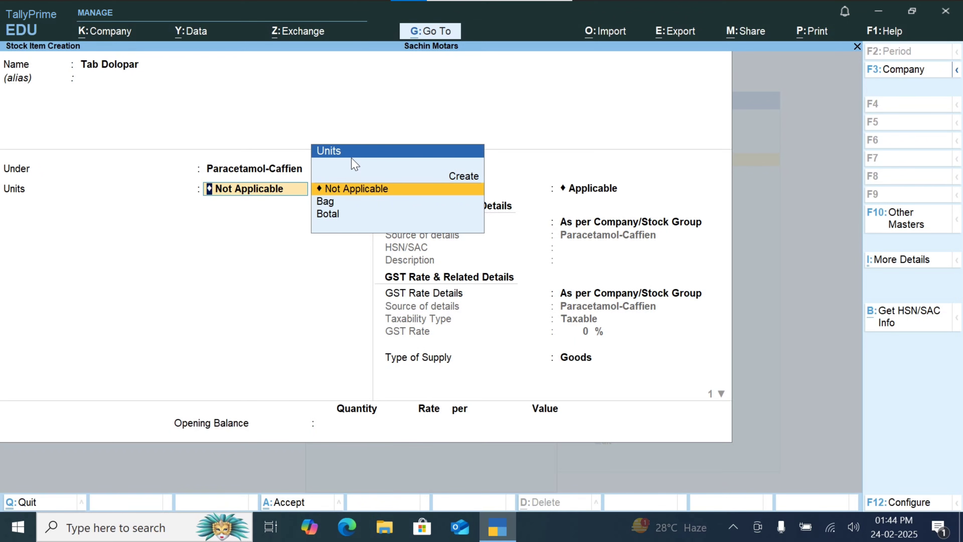
pyautogui.press('Up')
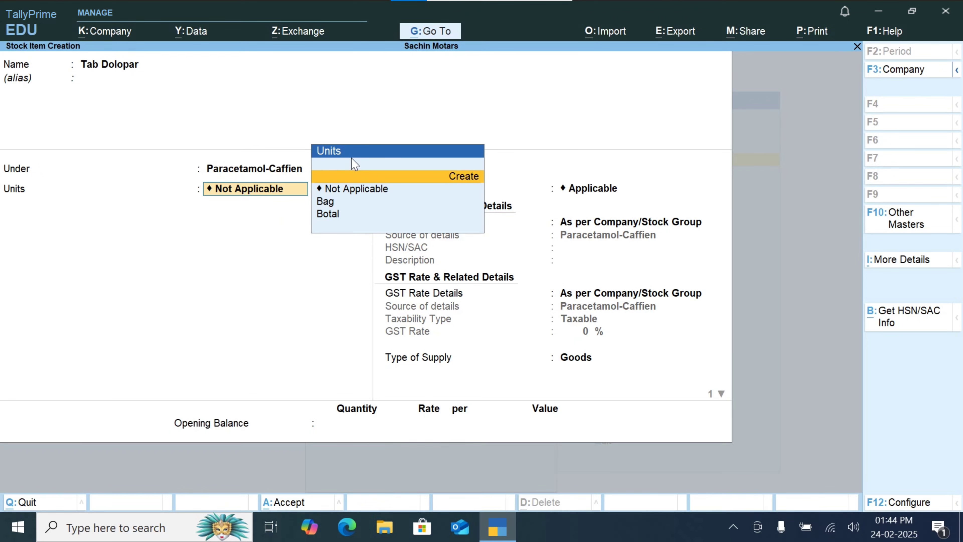
pyautogui.press('Return')
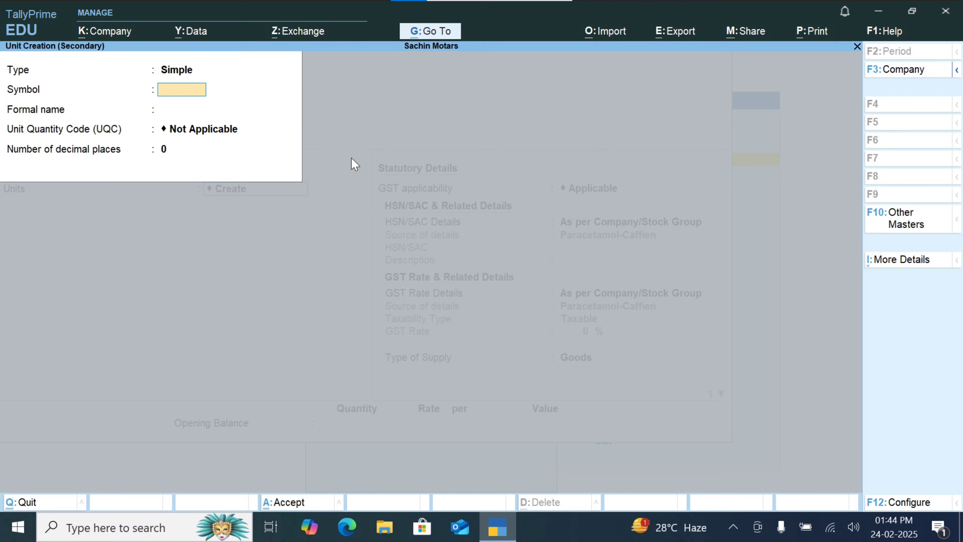
pyautogui.write('f')
pyautogui.press('Return')
pyautogui.press('Return')
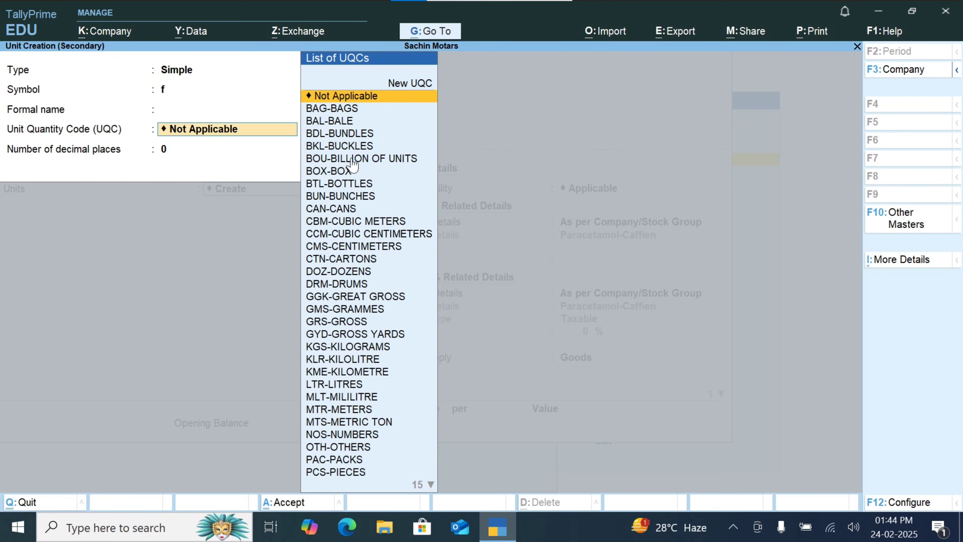
pyautogui.press('Down')
pyautogui.press('Down')
pyautogui.press('Down')
pyautogui.press('Down')
pyautogui.press('Down')
pyautogui.press('Down')
pyautogui.press('Down')
pyautogui.press('Down')
pyautogui.press('Down')
pyautogui.press('Down')
pyautogui.press('Down')
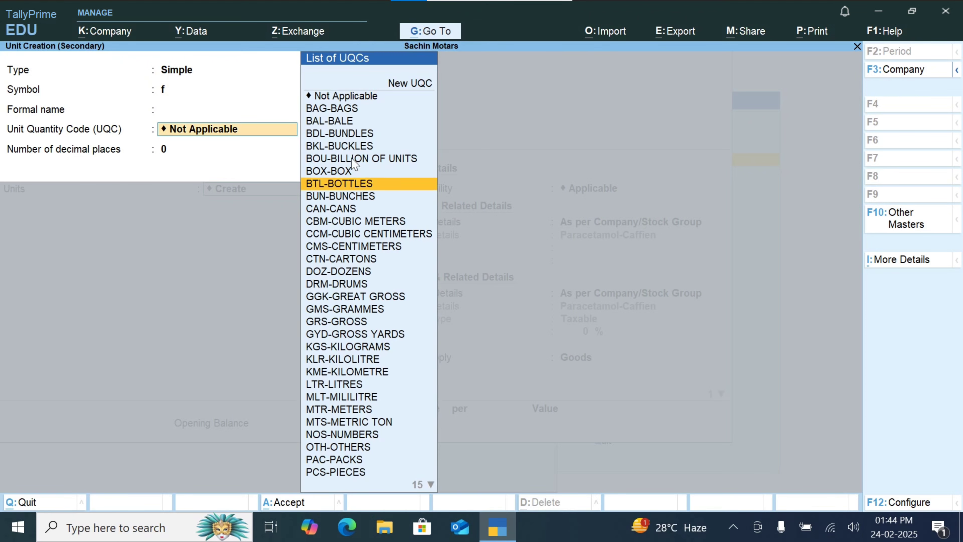
pyautogui.press('Down')
pyautogui.press('Down')
pyautogui.press('Down')
pyautogui.press('Down')
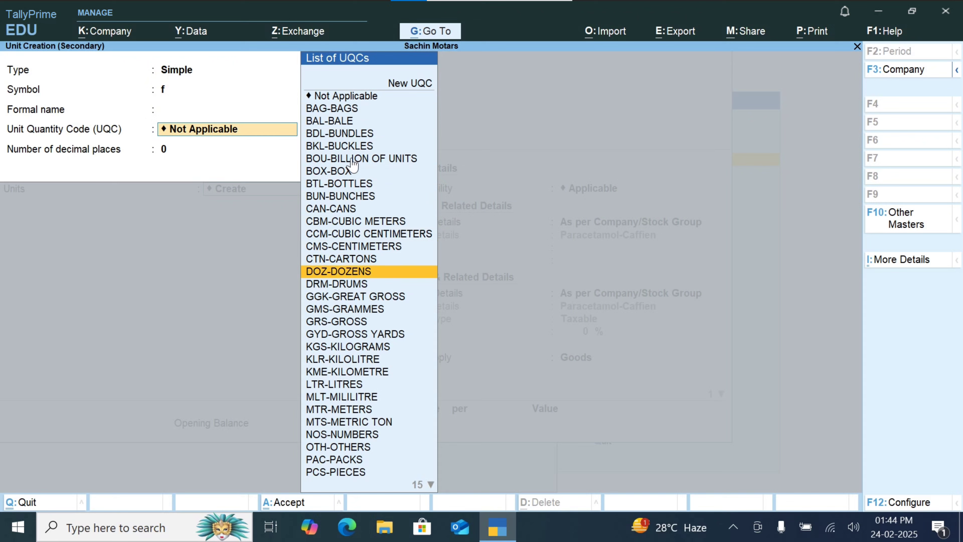
pyautogui.press('Down')
pyautogui.press('Down')
pyautogui.press('Down')
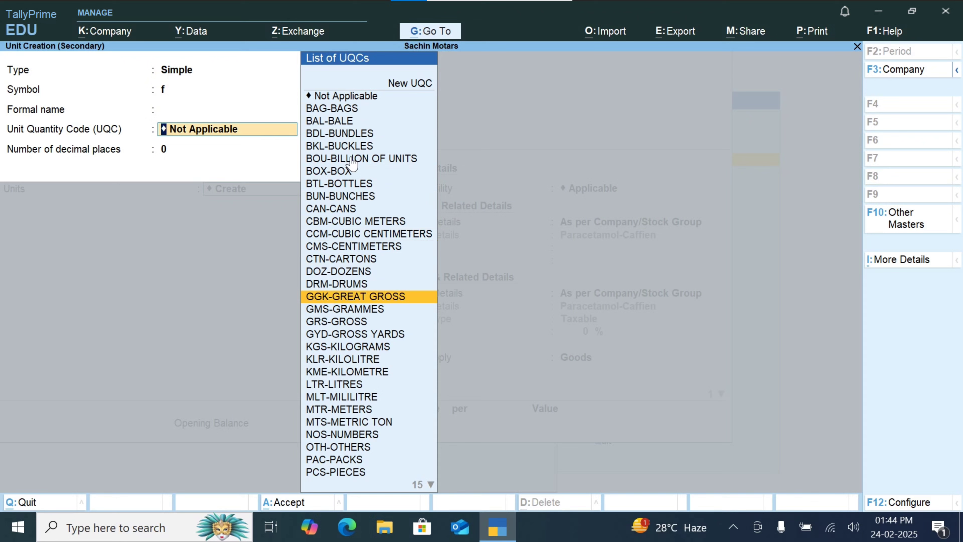
pyautogui.press('Down')
pyautogui.press('Down')
pyautogui.press('Down')
pyautogui.press('Down')
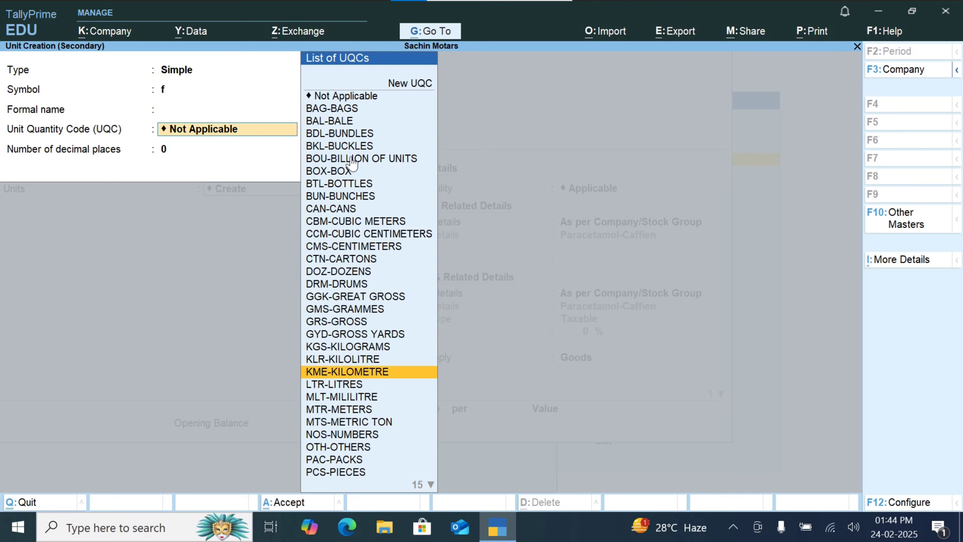
pyautogui.press('Up')
pyautogui.press('Up')
pyautogui.press('Up')
pyautogui.press('Up')
pyautogui.press('Up')
pyautogui.press('Up')
pyautogui.press('Up')
pyautogui.press('Up')
pyautogui.press('Up')
pyautogui.press('Up')
pyautogui.press('Up')
pyautogui.press('Up')
pyautogui.press('Up')
pyautogui.press('Up')
pyautogui.press('Up')
pyautogui.press('Up')
pyautogui.press('Up')
pyautogui.press('Up')
pyautogui.press('Up')
pyautogui.press('Up')
pyautogui.press('Up')
pyautogui.press('Up')
pyautogui.press('Up')
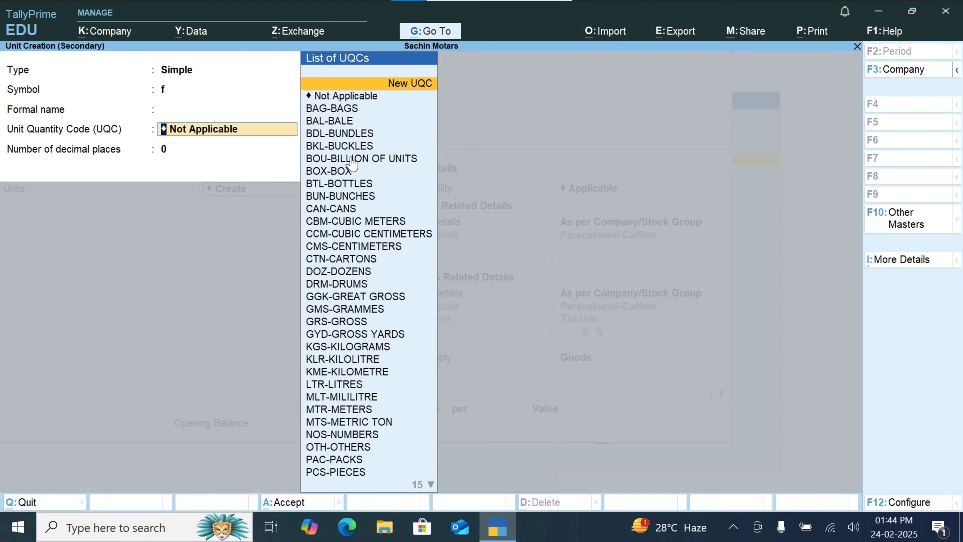
pyautogui.press('Down')
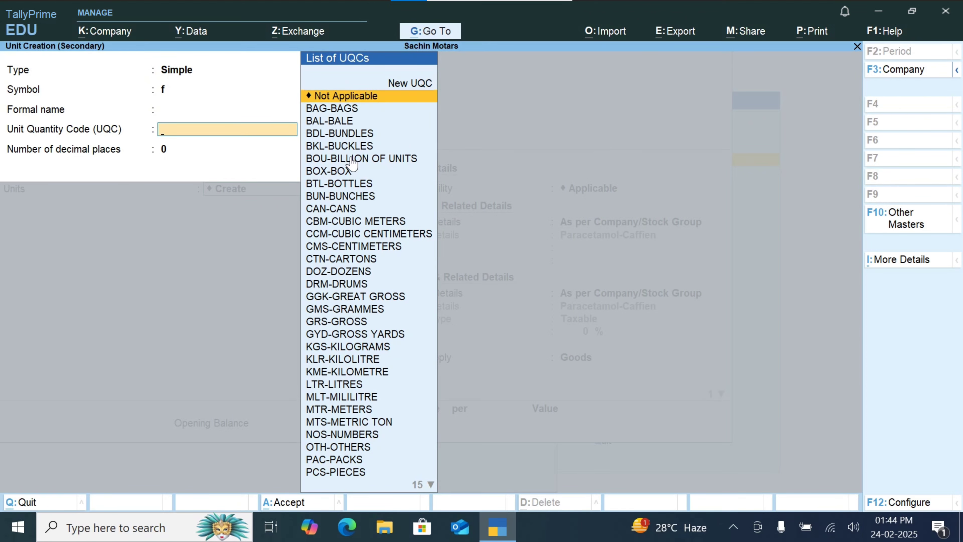
pyautogui.press('Escape')
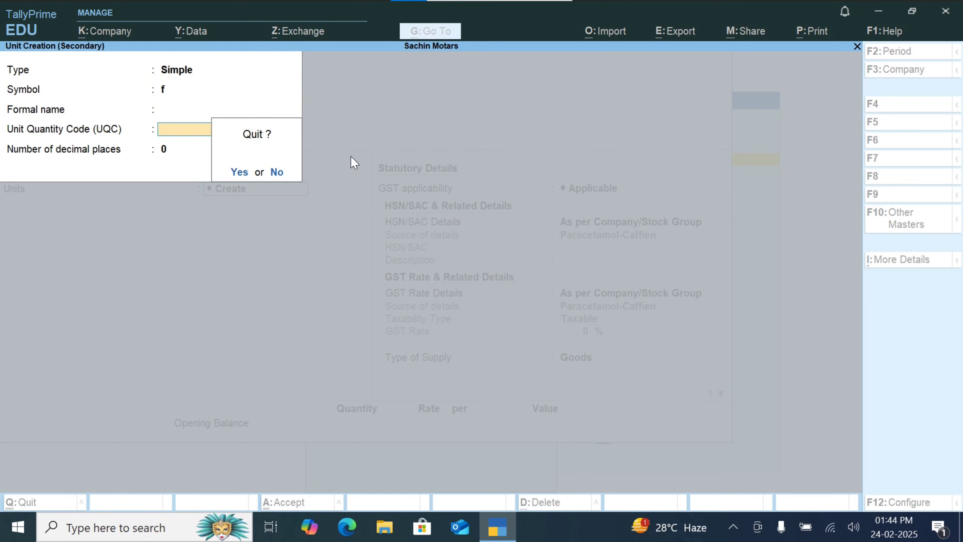
pyautogui.press('n')
pyautogui.press('BackSpace')
pyautogui.press('BackSpace')
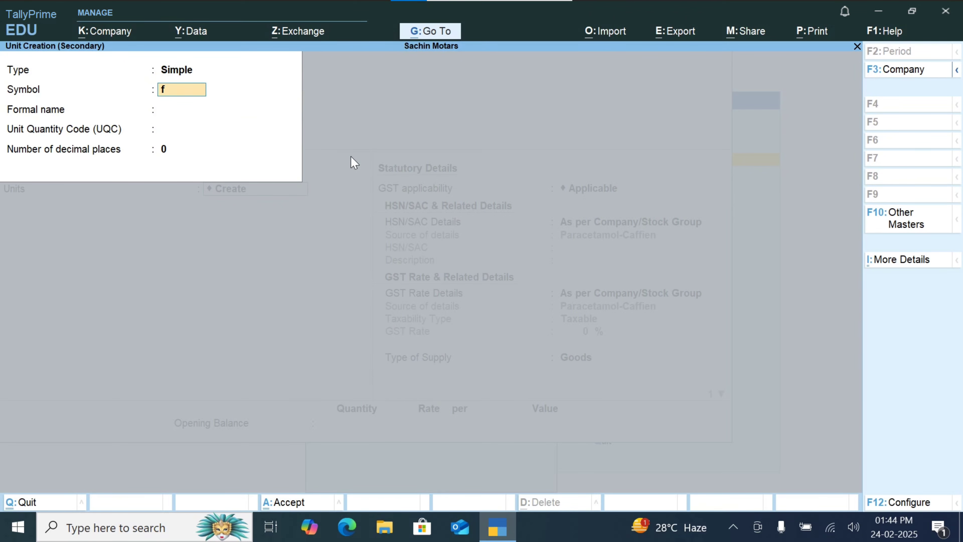
# Give the unit the symbol "Pack", UQC PAC-PACKS and 0 decimal places, save it, and keep GST applicable for the item.
pyautogui.write('Pack')
pyautogui.press('Return')
pyautogui.press('Return')
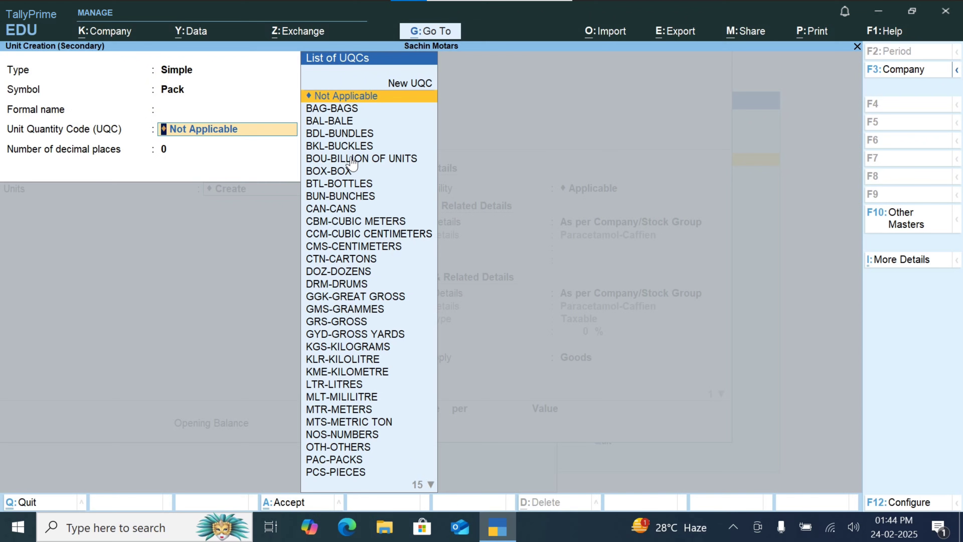
pyautogui.write('pa')
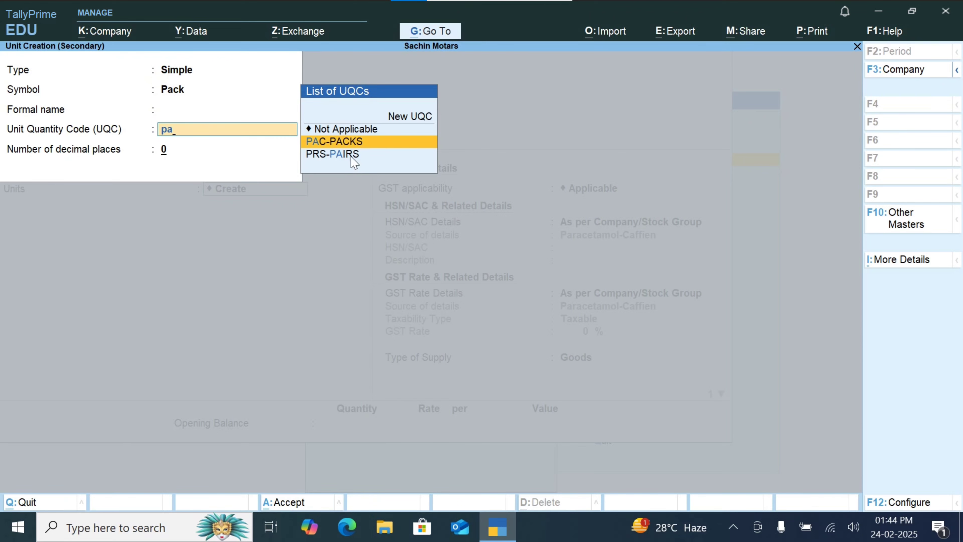
pyautogui.press('Return')
pyautogui.press('Return')
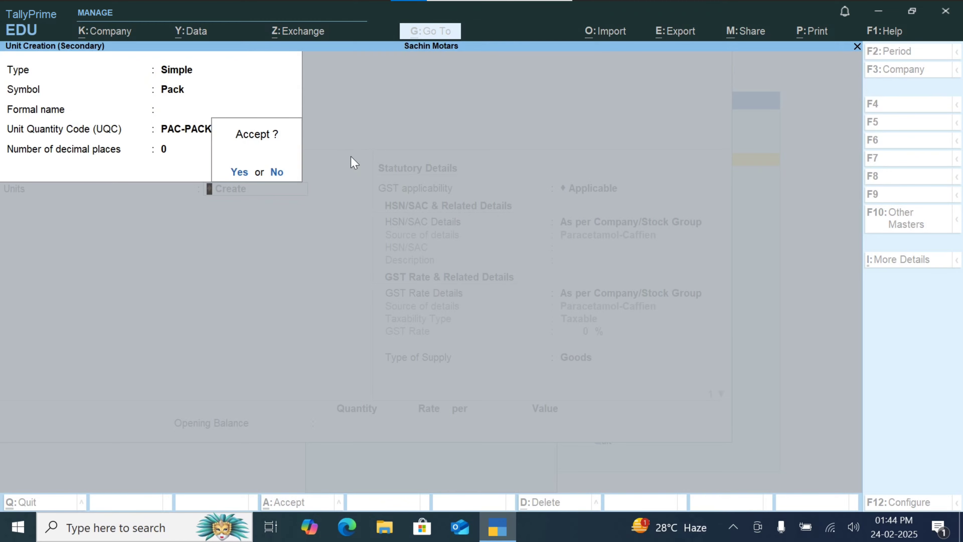
pyautogui.press('Return')
pyautogui.press('Return')
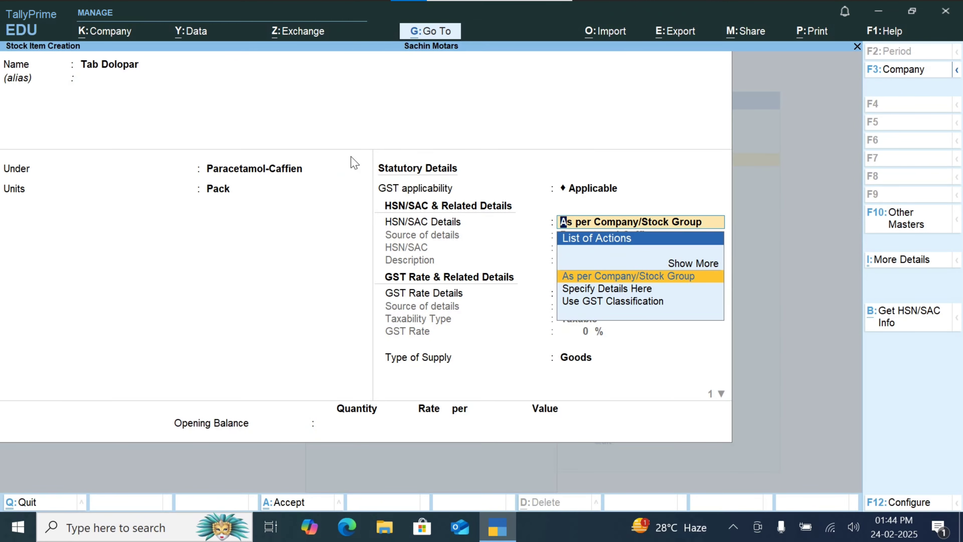
# Set the HSN/SAC Details of Tab Dolopar to Specify Details Here, leaving the HSN/SAC code and description blank.
pyautogui.press('Down')
pyautogui.press('Return')
pyautogui.press('Return')
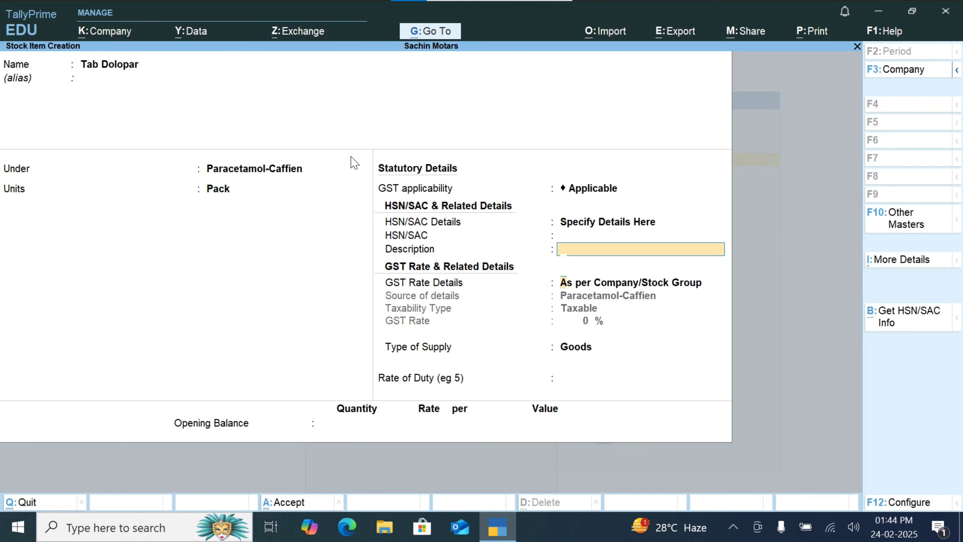
pyautogui.press('Return')
# Set the item's GST Rate Details to Specify Details Here, Taxable at 0 %, with Goods as type of supply and a rate of duty of 0.
pyautogui.press('Down')
pyautogui.press('Return')
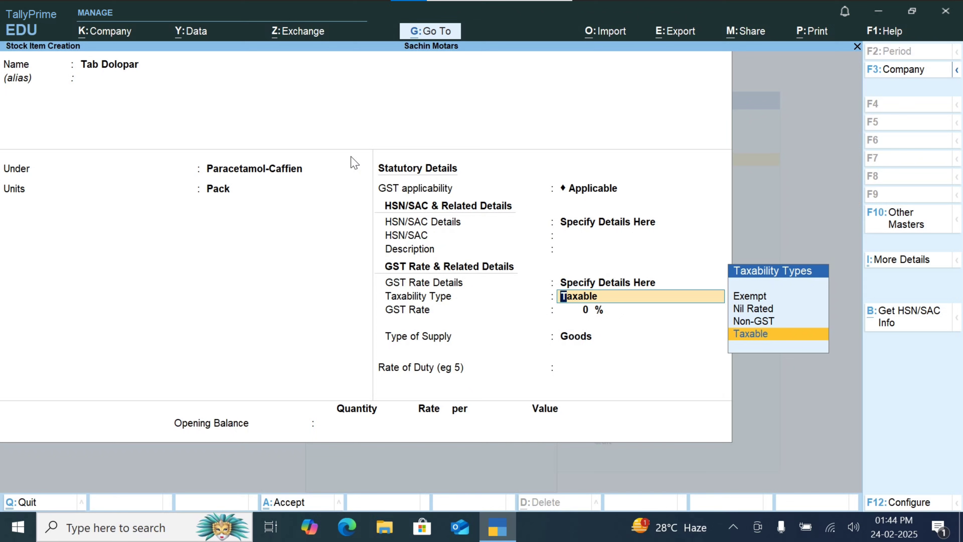
pyautogui.press('Return')
pyautogui.press('Return')
pyautogui.press('Return')
pyautogui.press('Return')
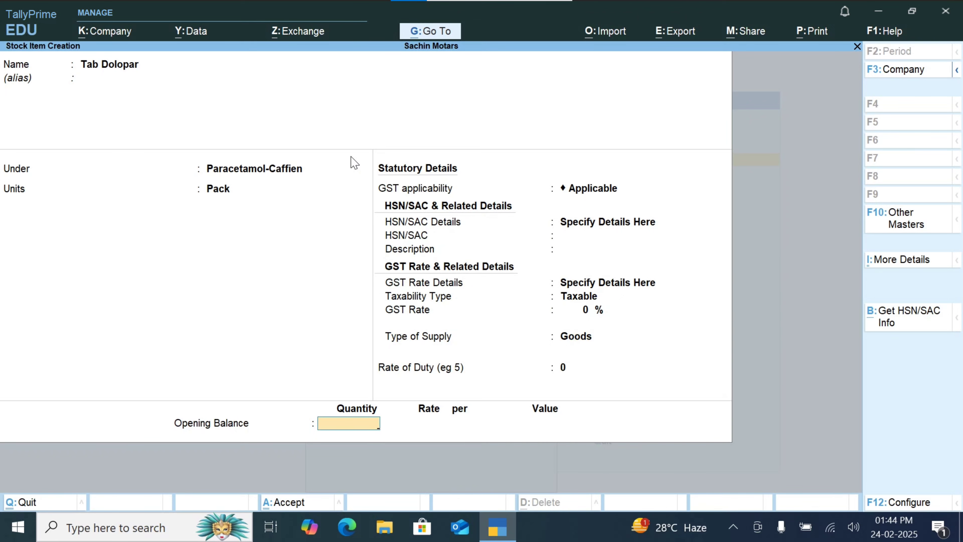
# Enter an opening balance of 100 Pack for Tab Dolopar, allocated to the Main Location godown at a rate of 150 per Pack.
pyautogui.write('100')
pyautogui.press('Return')
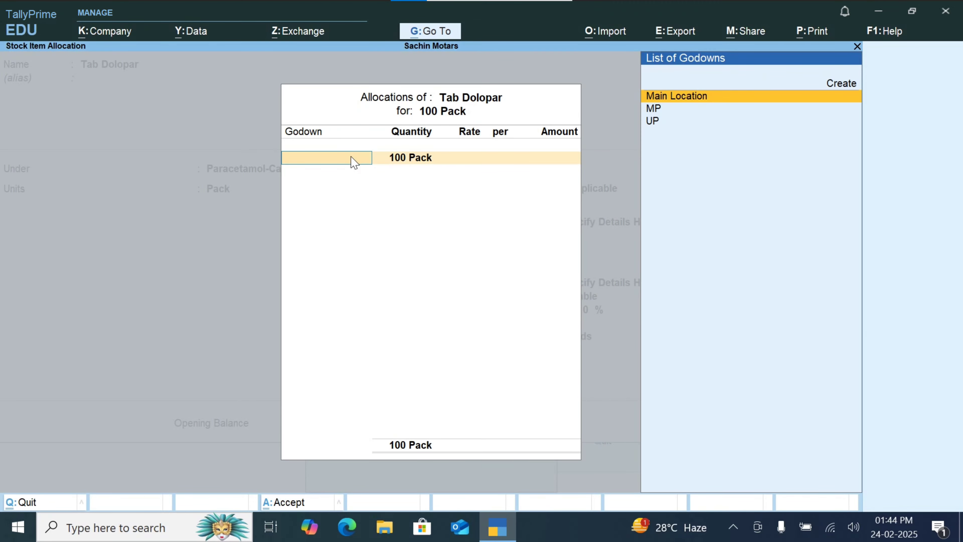
pyautogui.press('Return')
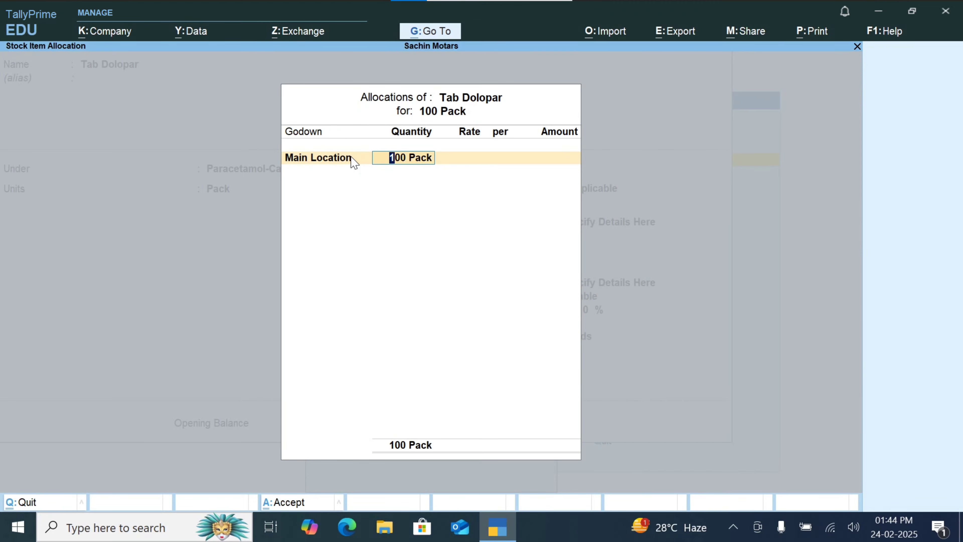
pyautogui.press('Return')
pyautogui.write('1')
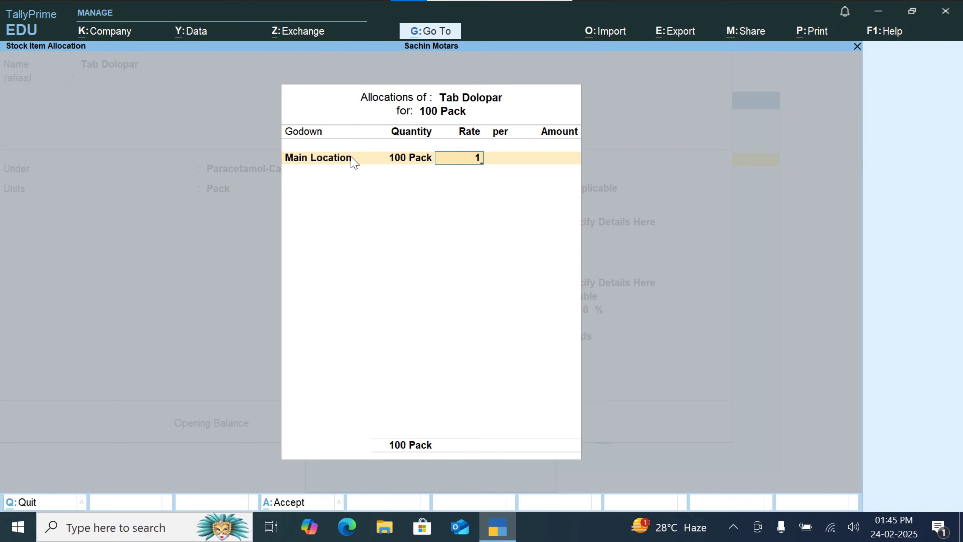
pyautogui.write('50')
pyautogui.press('Return')
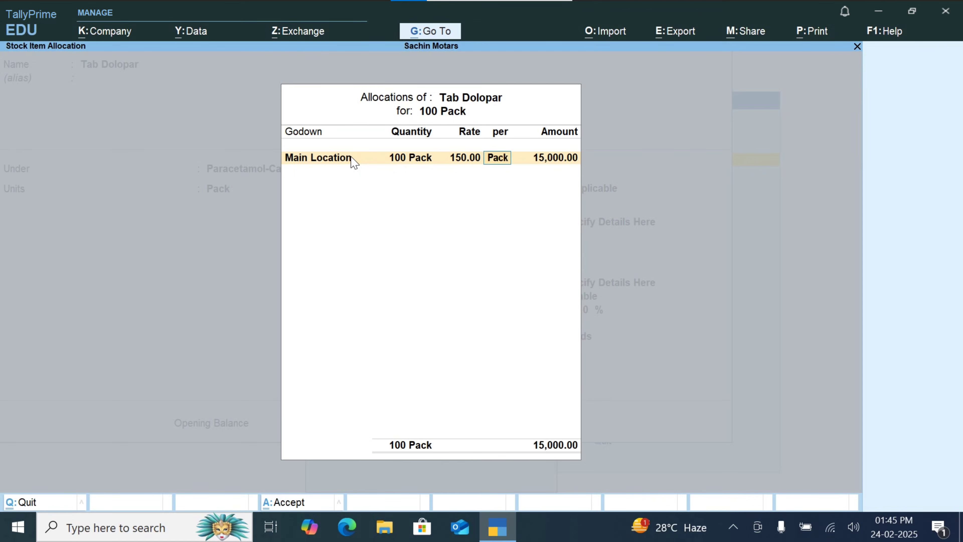
pyautogui.press('Return')
pyautogui.press('Return')
pyautogui.press('Return')
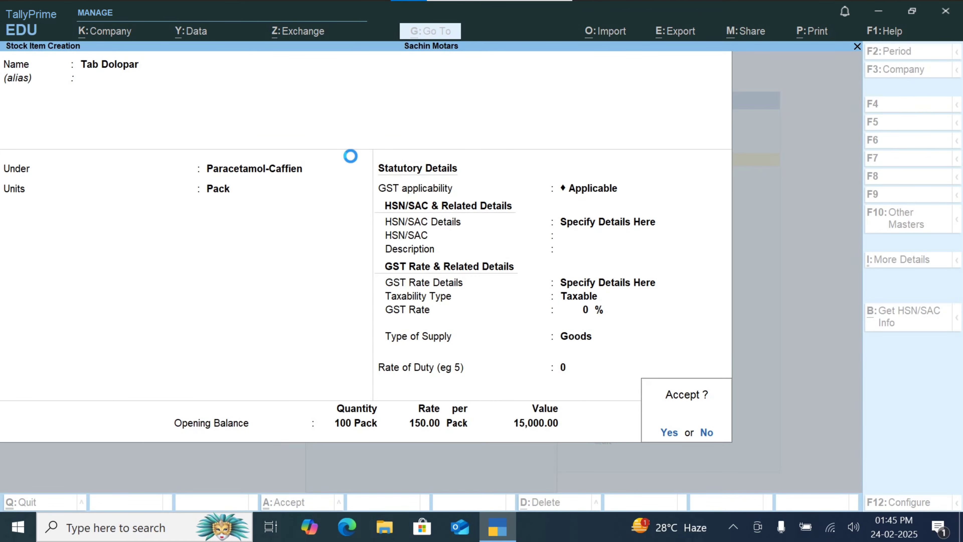